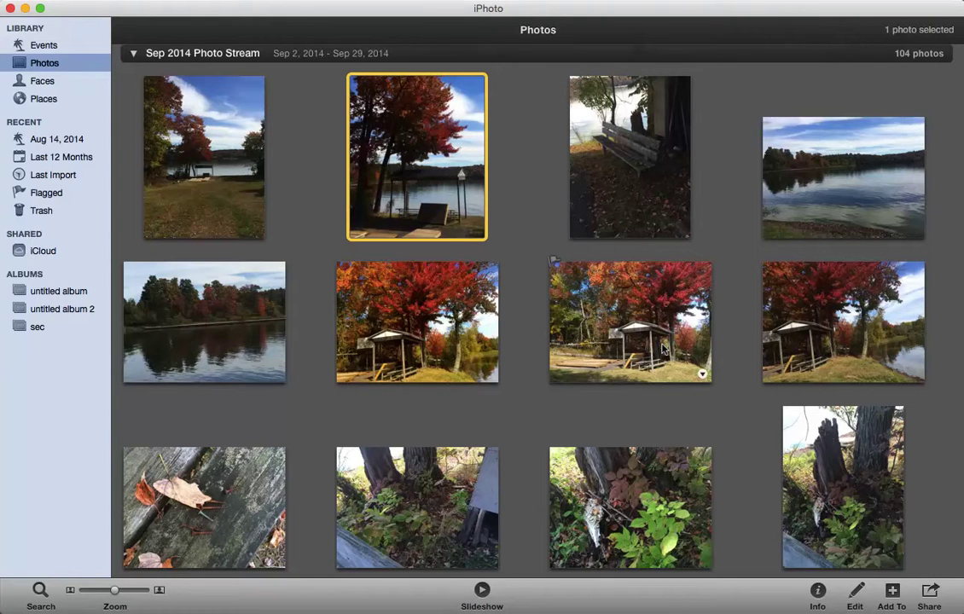
Open the lake thumbnail full-size as photo 302 of 357 in the viewer.
double_click(220, 340)
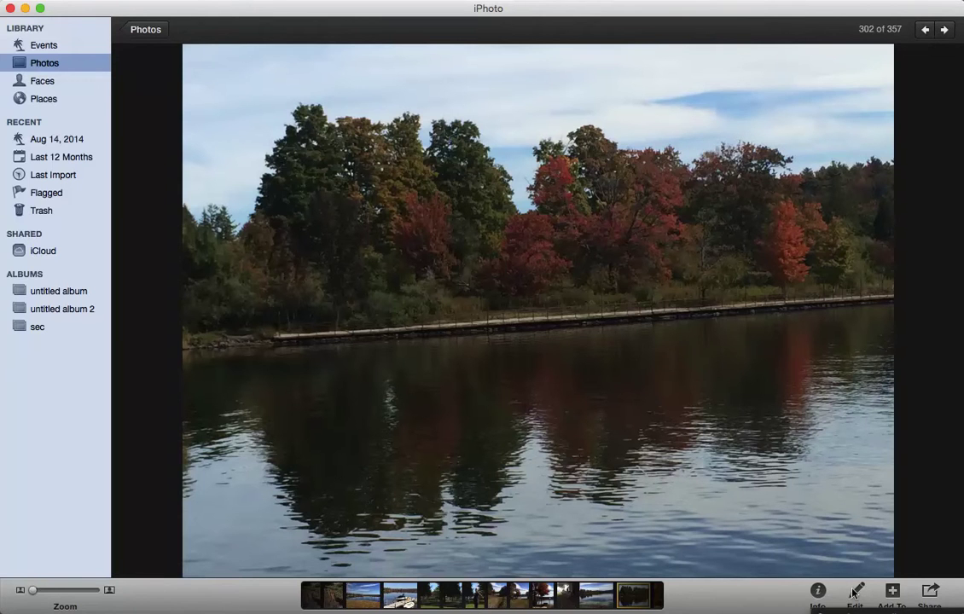
Enter edit mode and browse the Effects and Adjust panes before returning to Quick Fixes.
left_click(853, 593)
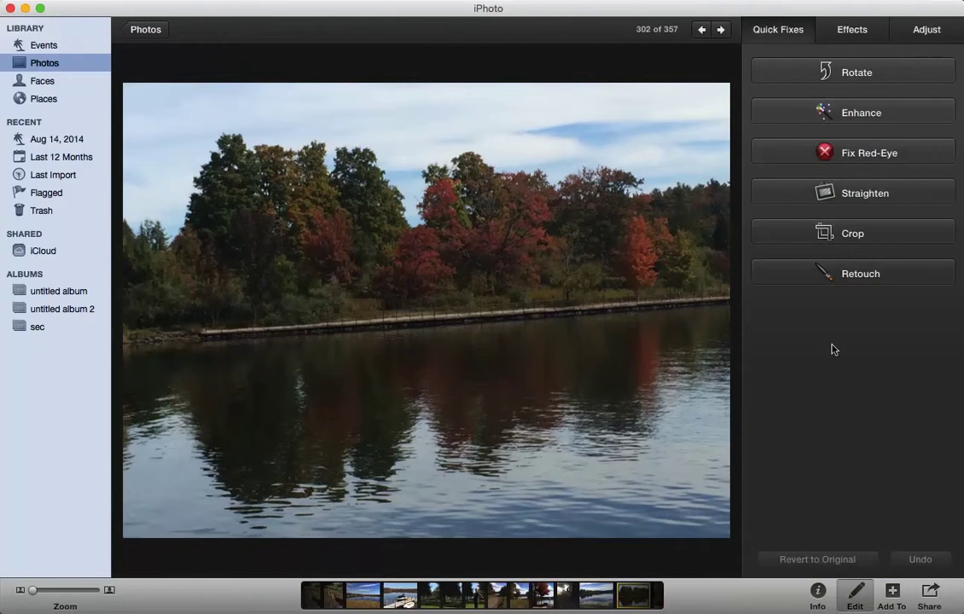
left_click(853, 31)
left_click(928, 30)
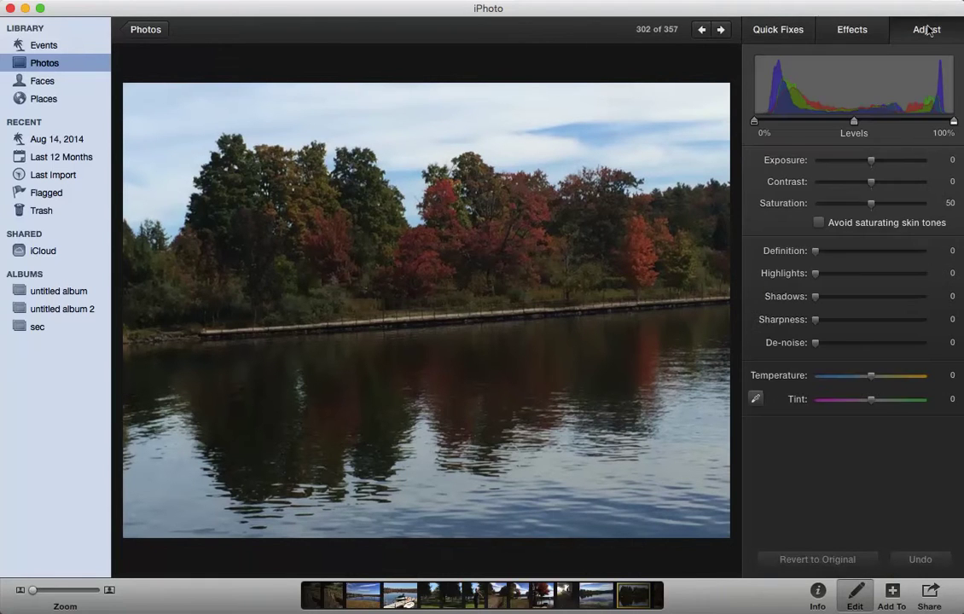
left_click(776, 31)
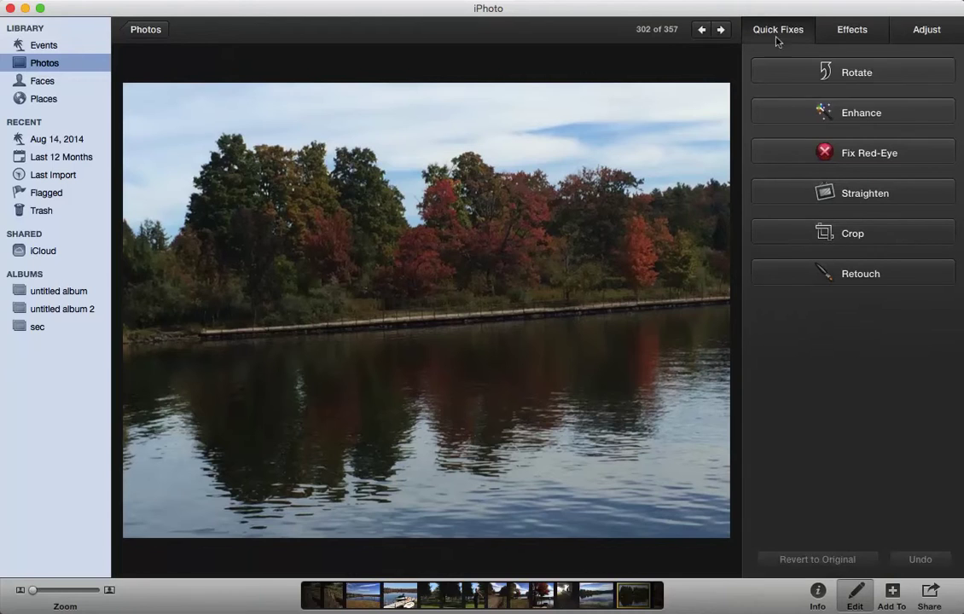
Rotate the photo four quarter turns back upright and auto-enhance its colours.
left_click(800, 79)
left_click(801, 78)
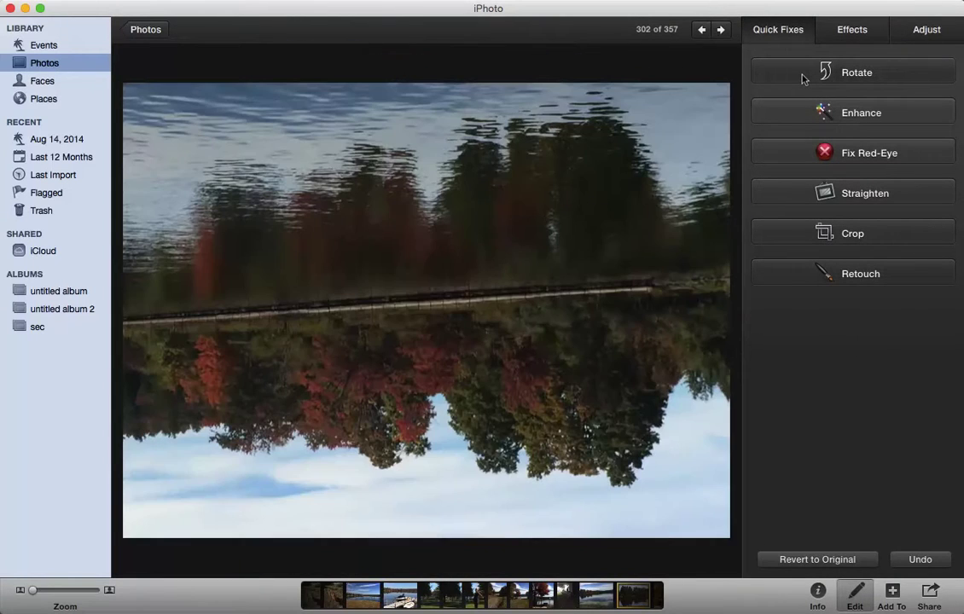
left_click(803, 79)
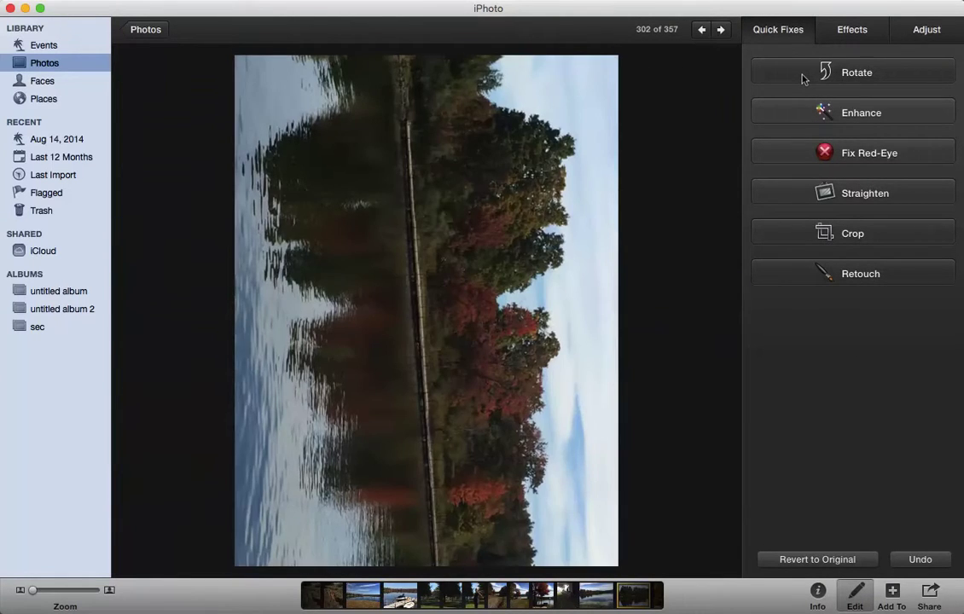
left_click(802, 78)
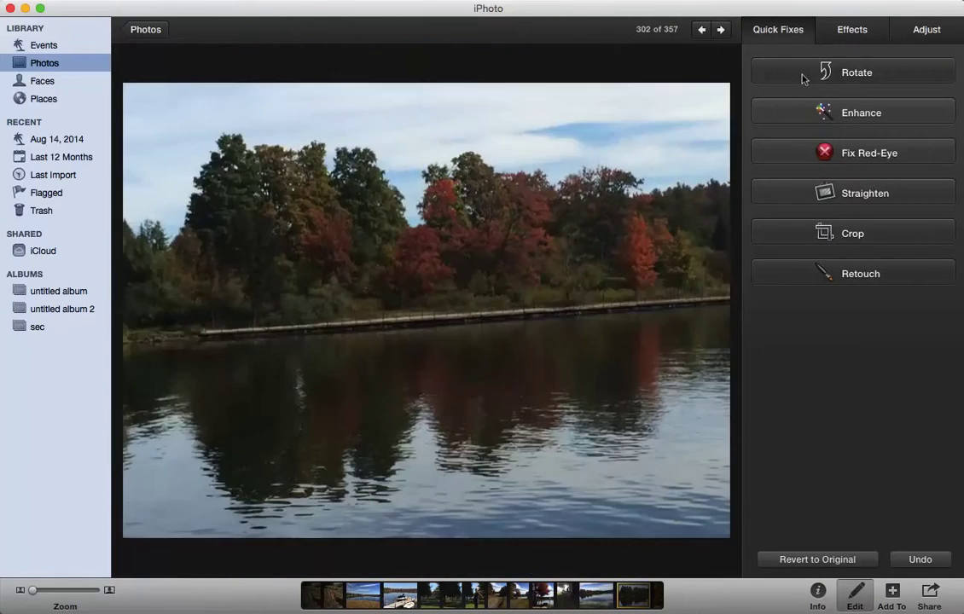
left_click(849, 112)
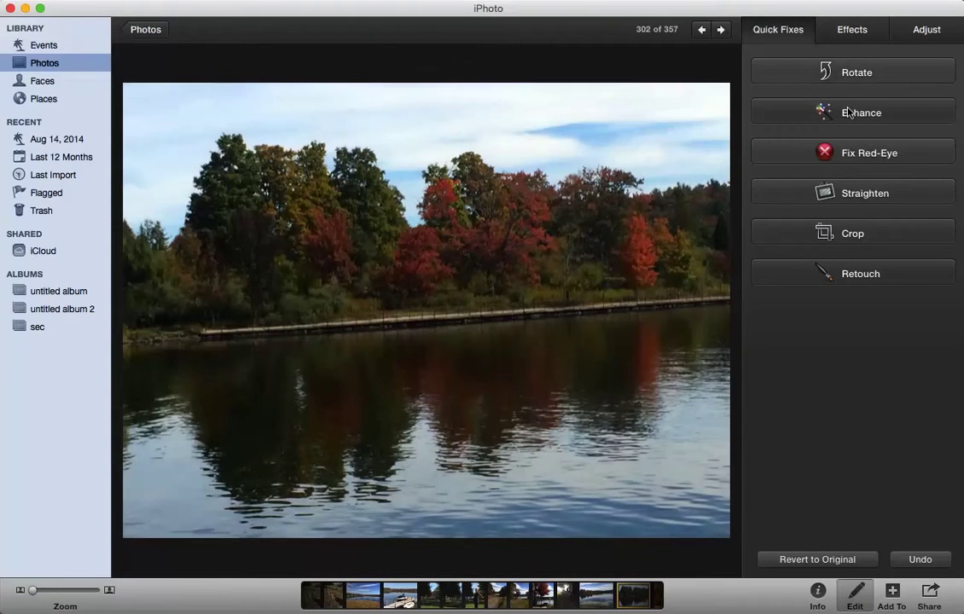
Straighten the photo by about 3.6° so the shoreline runs level.
left_click(861, 195)
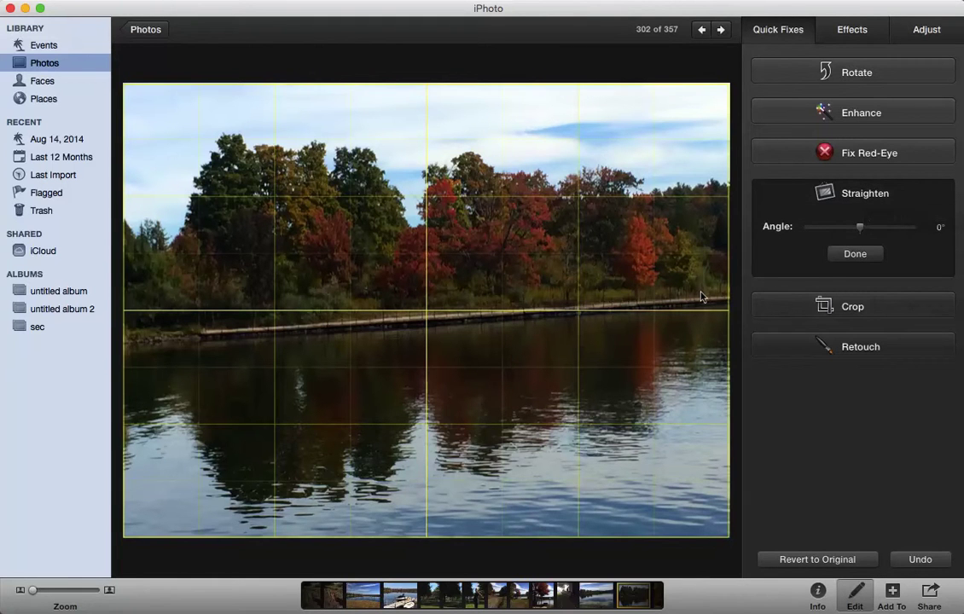
left_click_drag(859, 226, 861, 226)
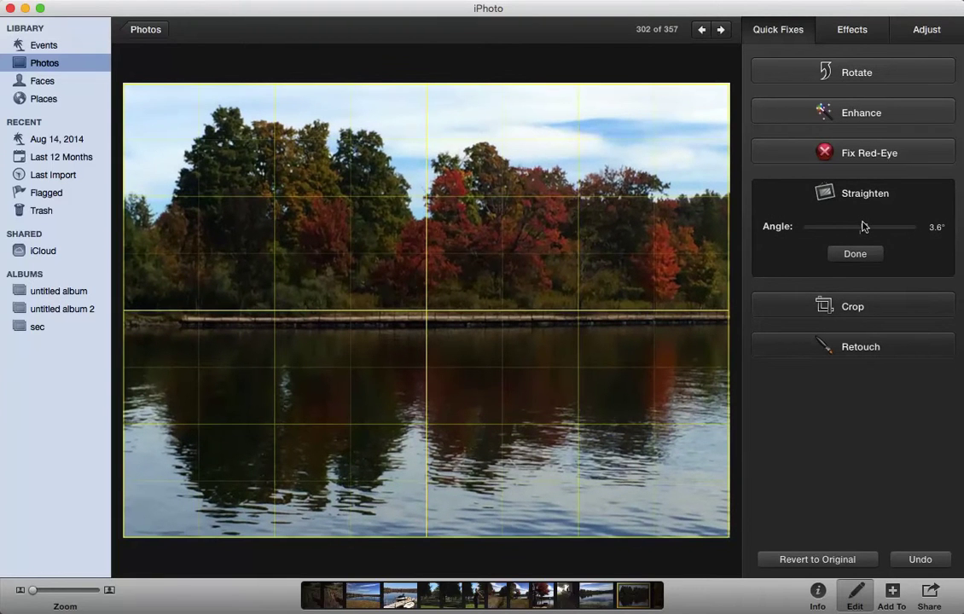
left_click(861, 257)
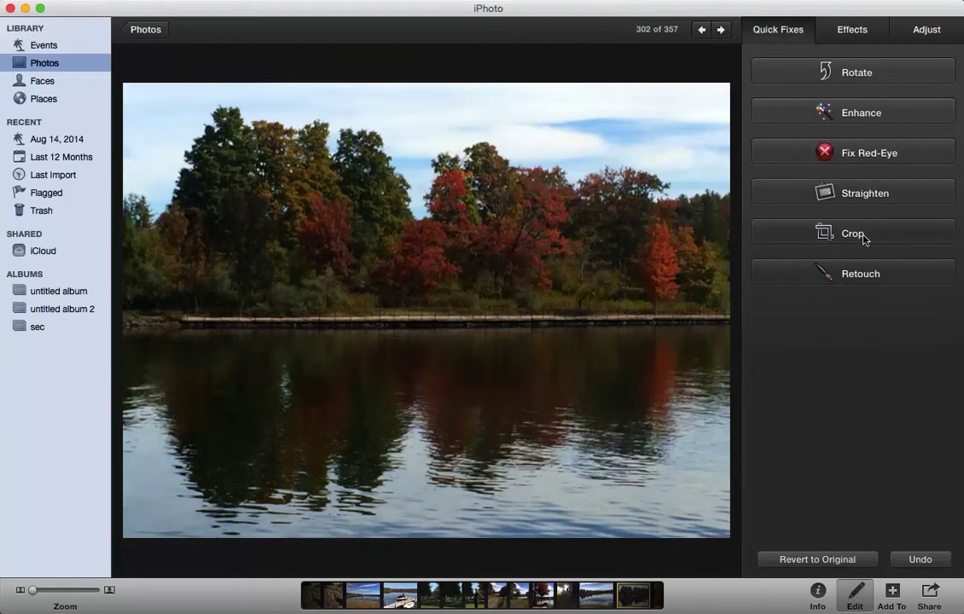
Crop the photo to a tight frame around the trees and their water reflection.
left_click(853, 233)
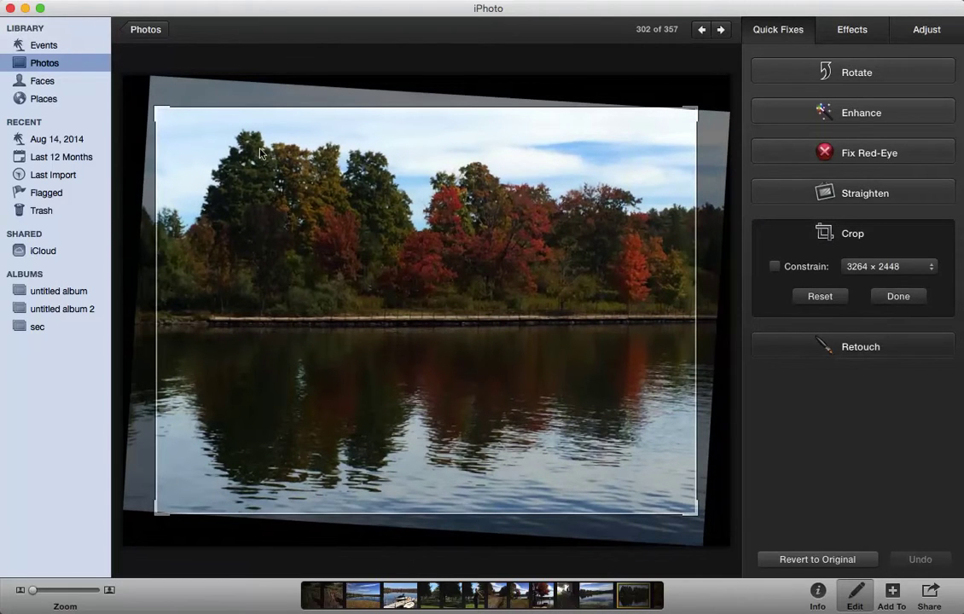
left_click_drag(685, 98, 690, 126)
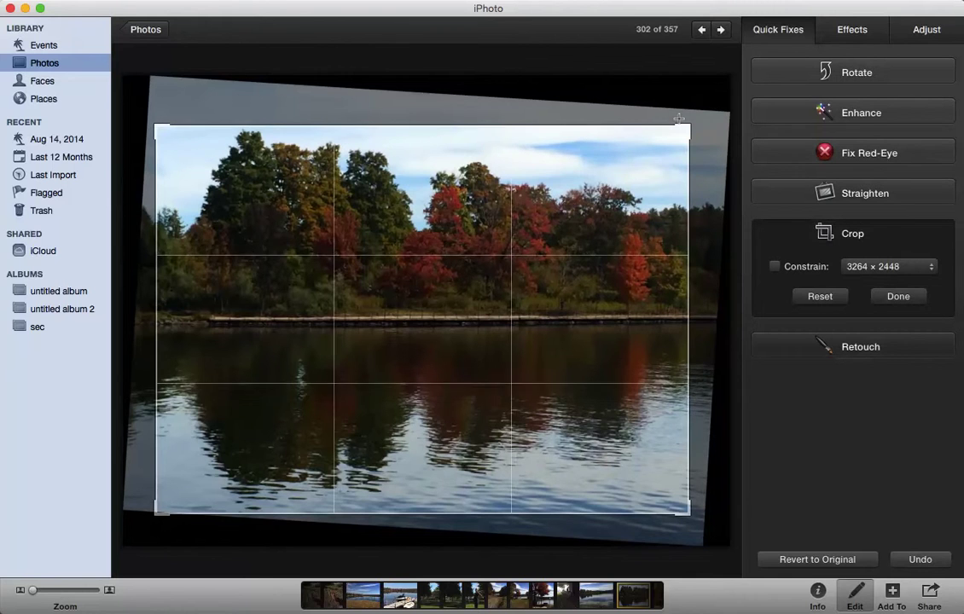
left_click(153, 516)
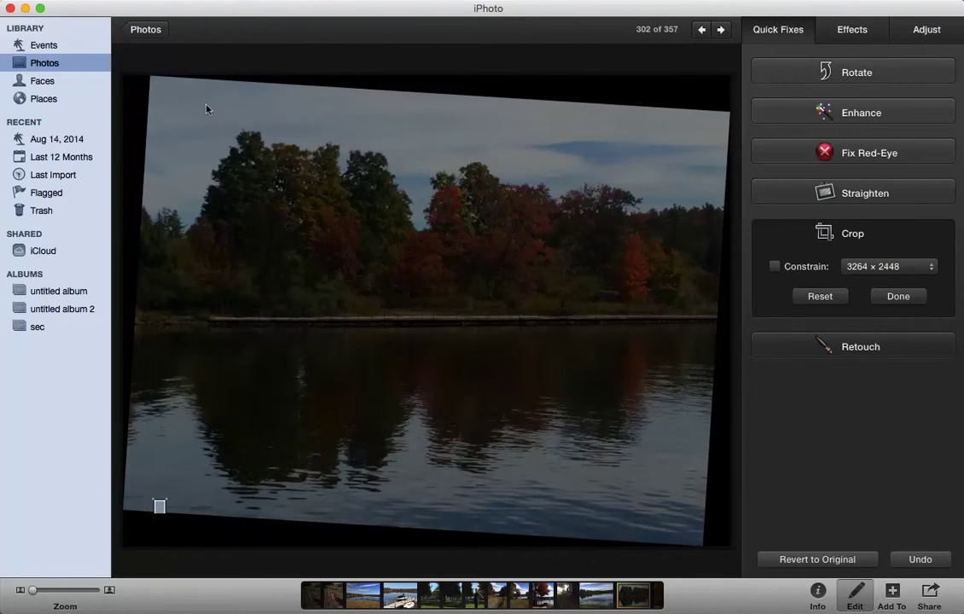
left_click_drag(189, 109, 681, 497)
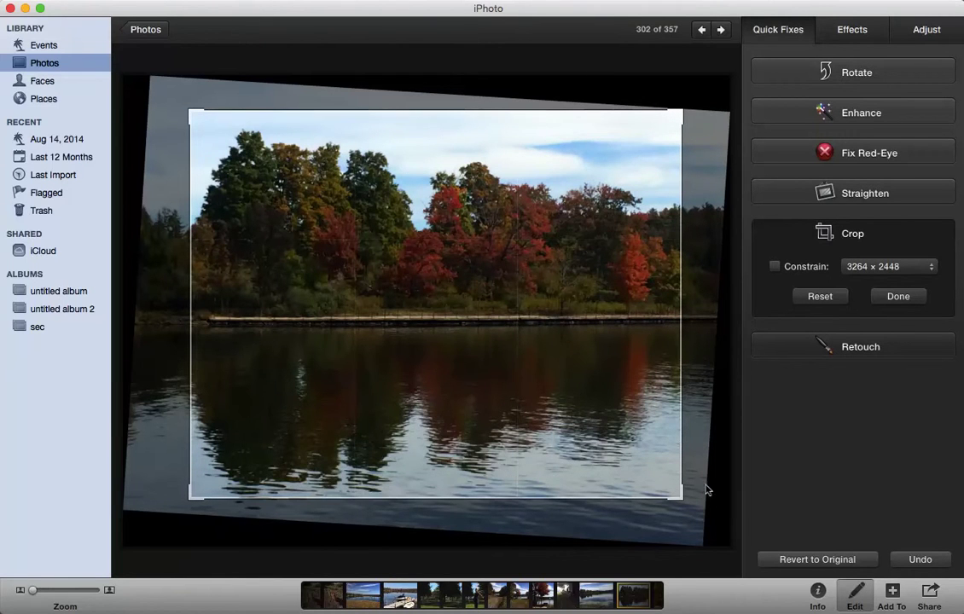
left_click(898, 296)
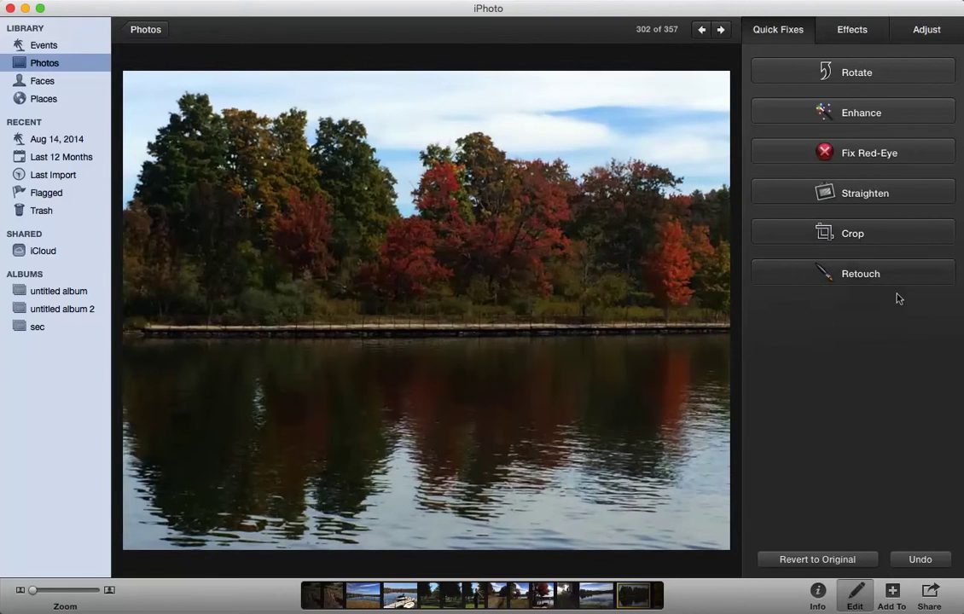
left_click(873, 273)
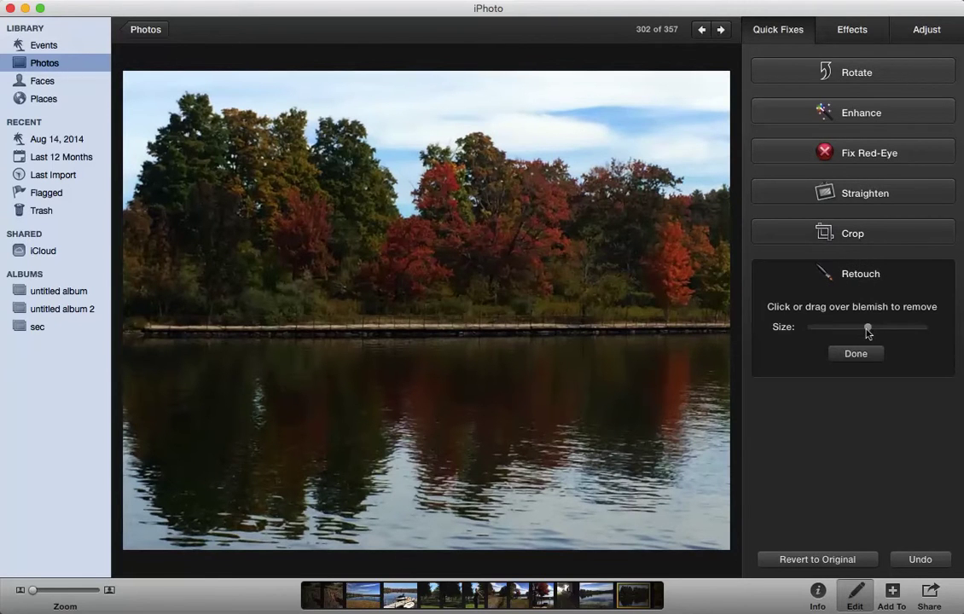
mouse_move(867, 329)
left_mouse_down()
mouse_move(827, 328)
mouse_move(879, 328)
mouse_move(805, 323)
mouse_move(906, 335)
left_mouse_up()
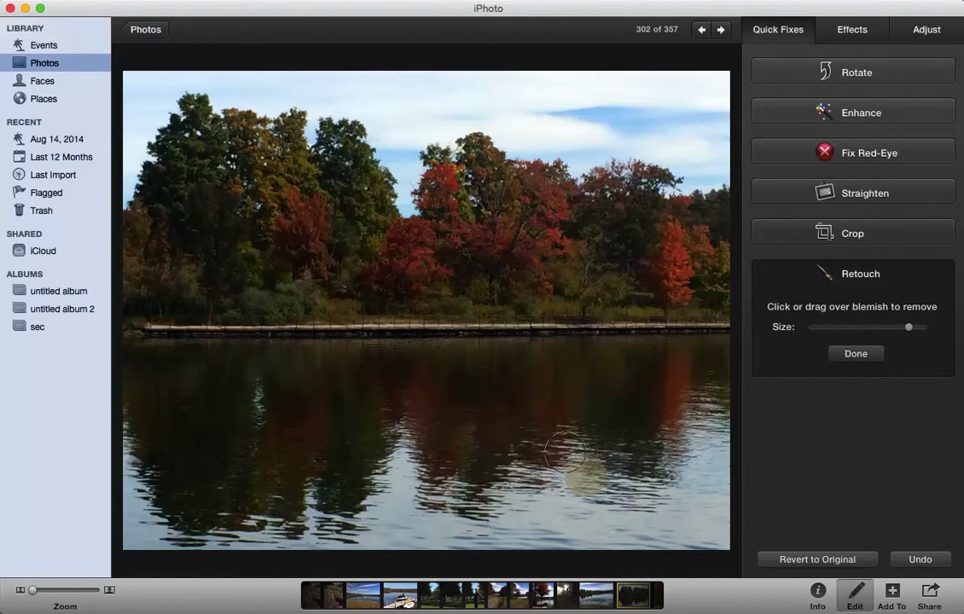
mouse_move(587, 472)
left_mouse_down()
mouse_move(546, 422)
mouse_move(531, 431)
mouse_move(529, 456)
left_mouse_up()
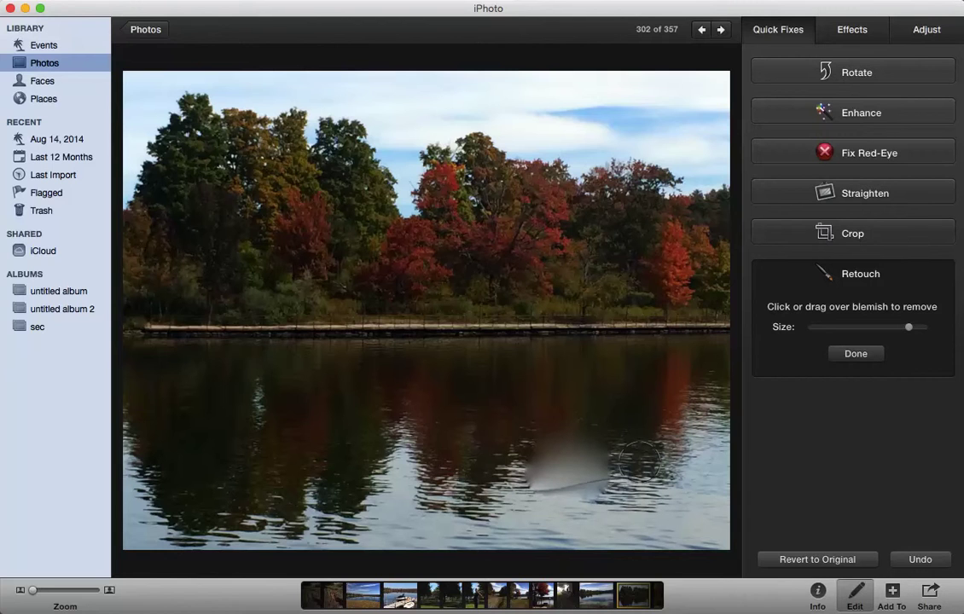
left_click(920, 560)
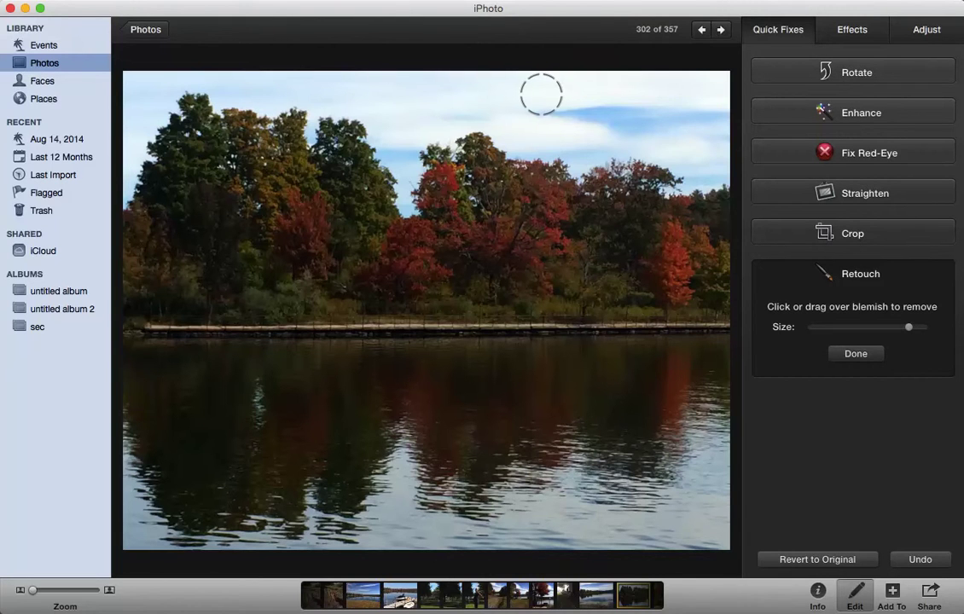
left_click(559, 115)
left_click_drag(545, 93, 695, 99)
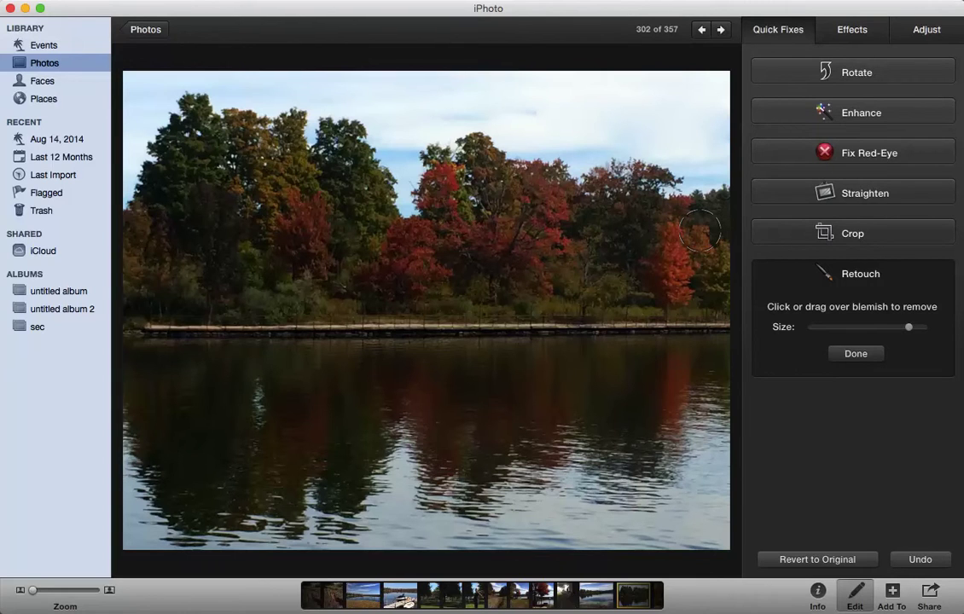
left_click(935, 560)
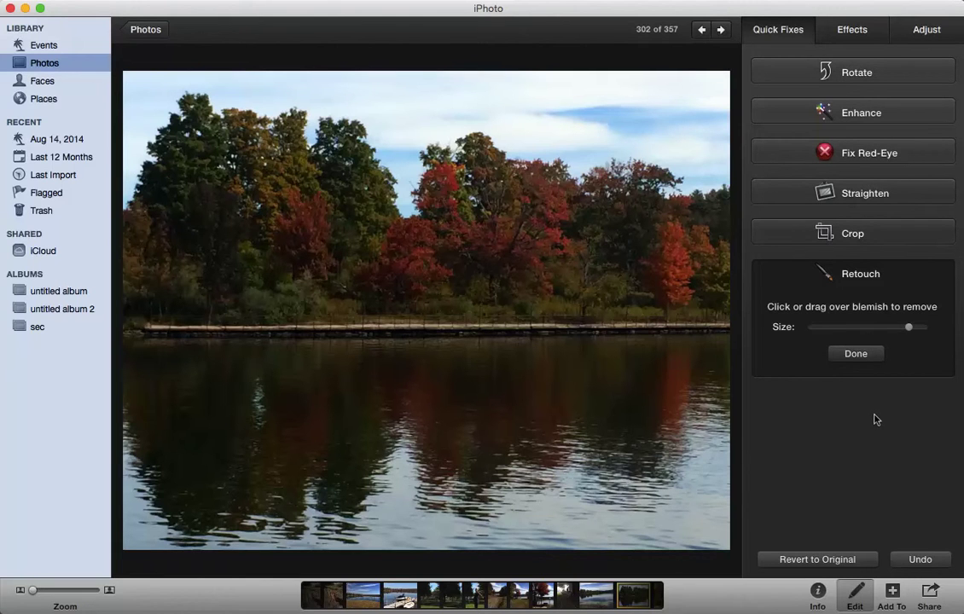
left_click(856, 354)
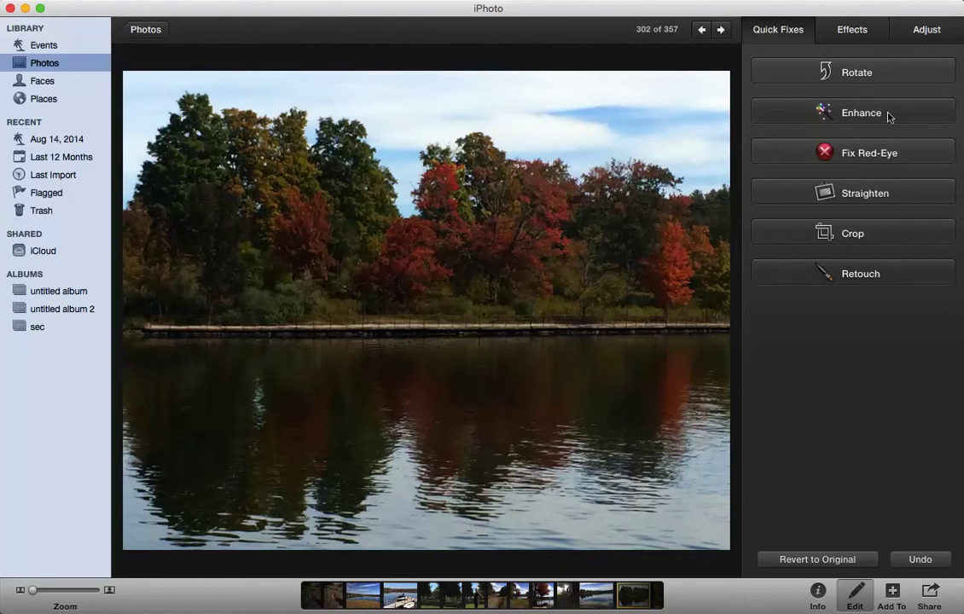
Try Sepia, Antique, Edge Blur, Vignette, Matte, Fade and Boost, then clear all effects with None.
left_click(853, 30)
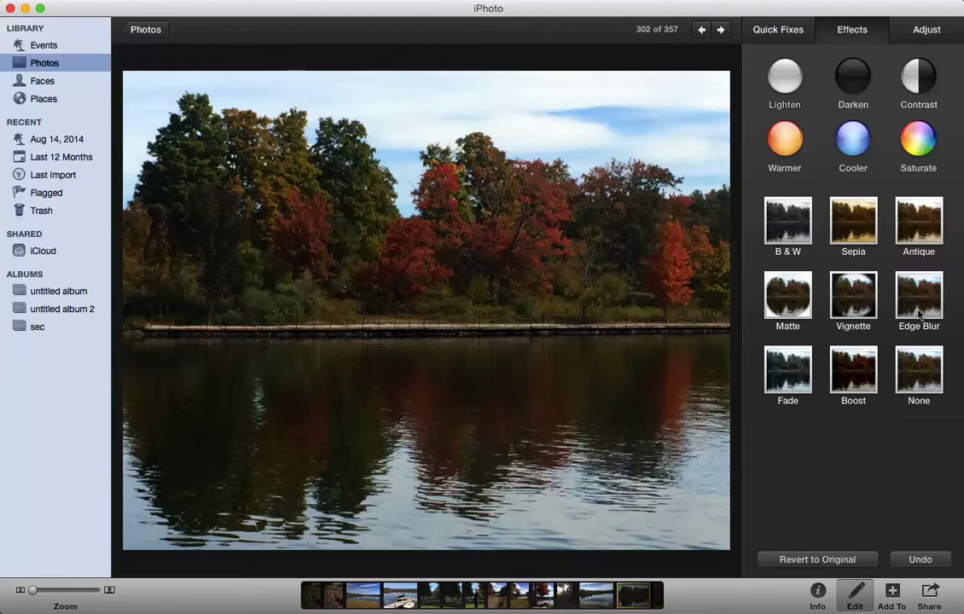
left_click(853, 221)
left_click(919, 219)
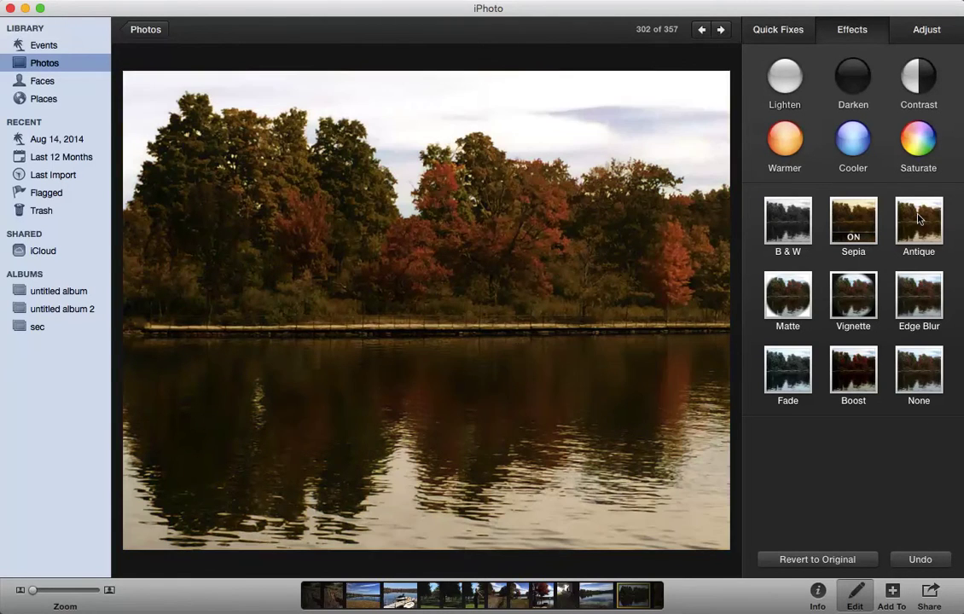
left_click(918, 288)
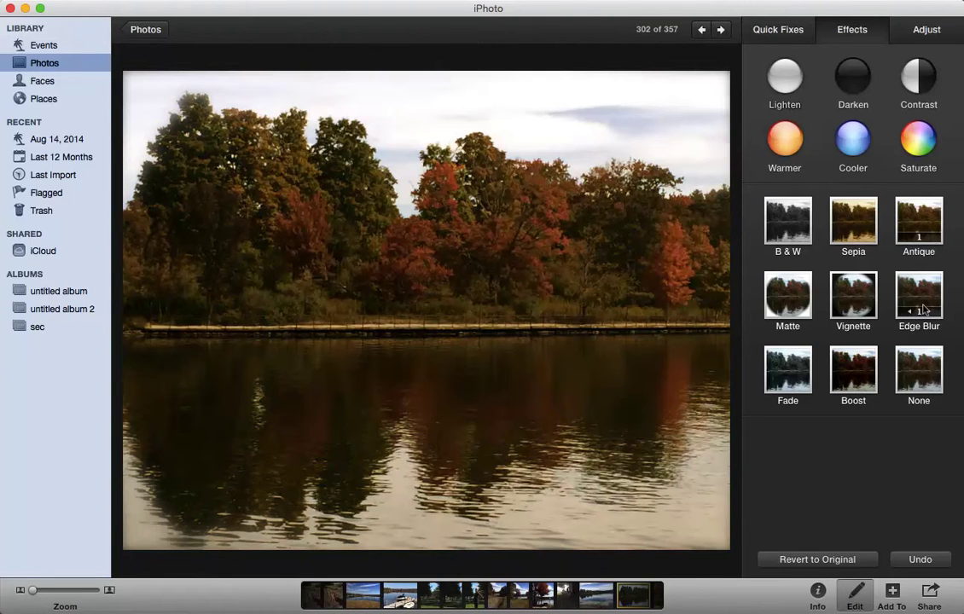
left_click(858, 293)
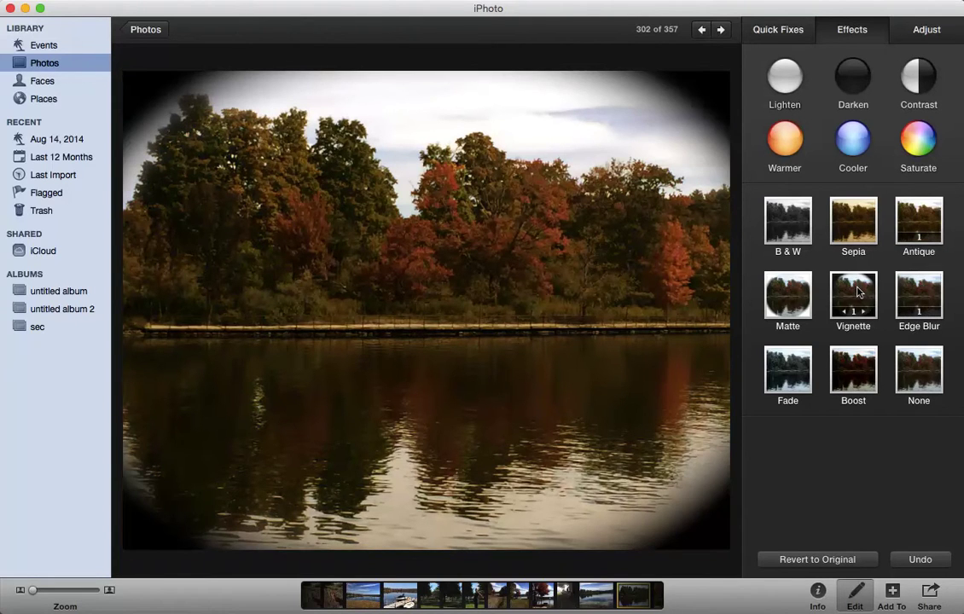
left_click(788, 292)
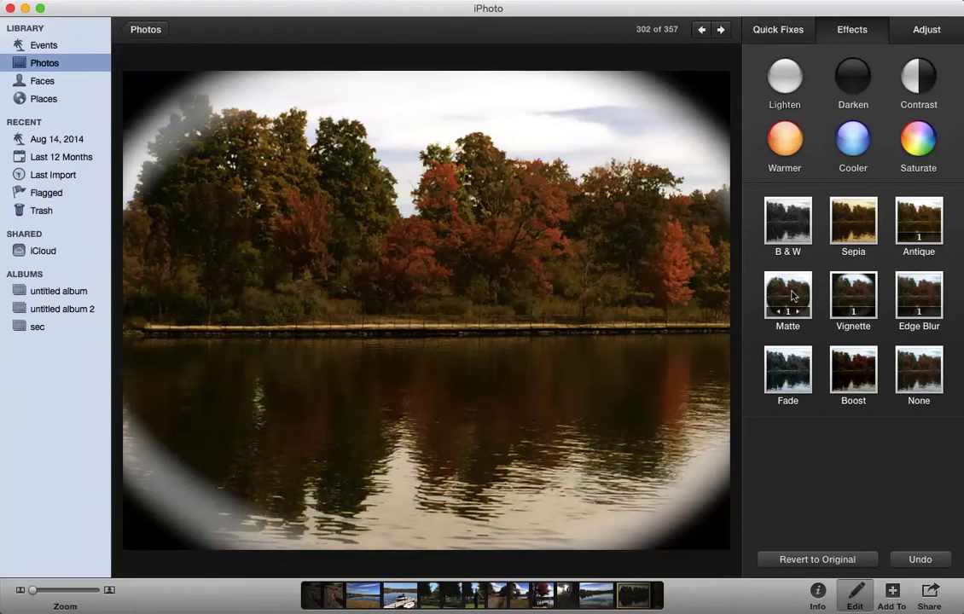
left_click(795, 381)
left_click(851, 378)
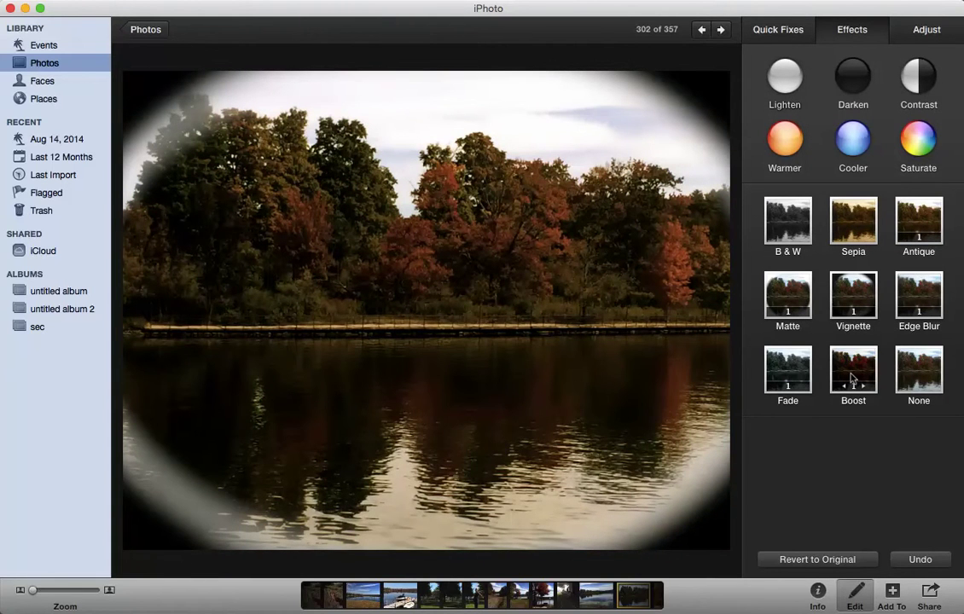
left_click(929, 369)
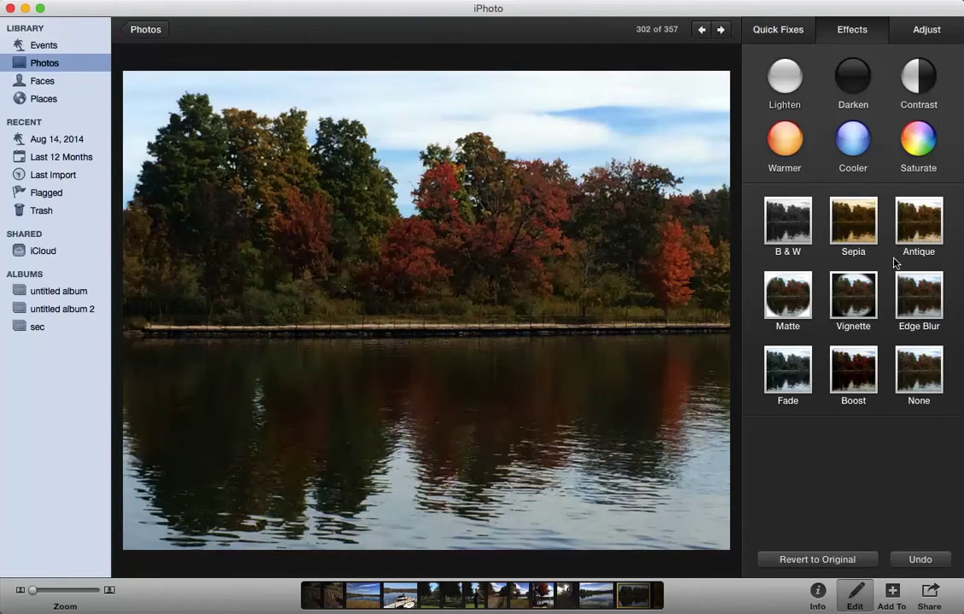
Apply Cooler and Darken, then Lighten three times to brighten the photo.
left_click(853, 136)
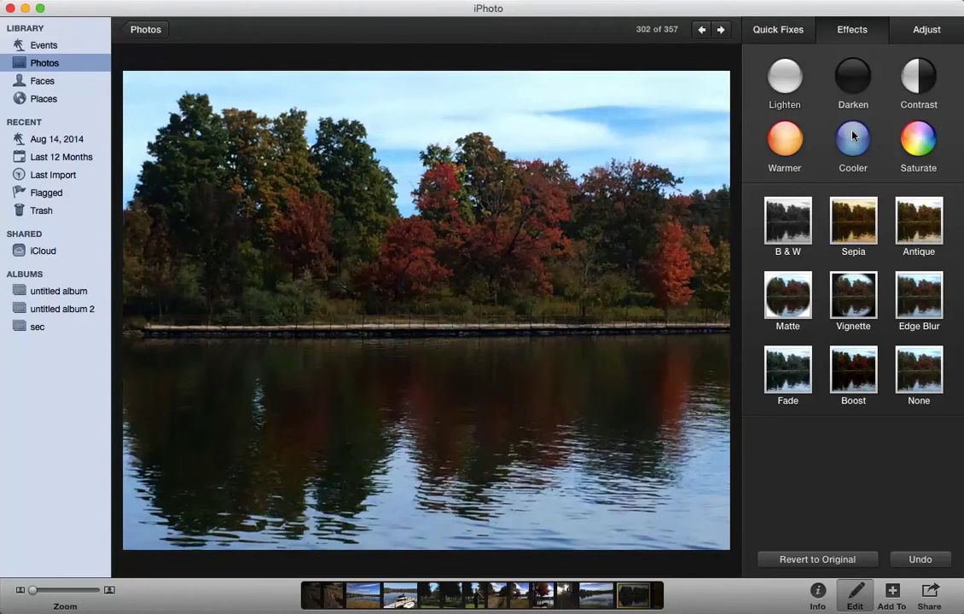
left_click(853, 76)
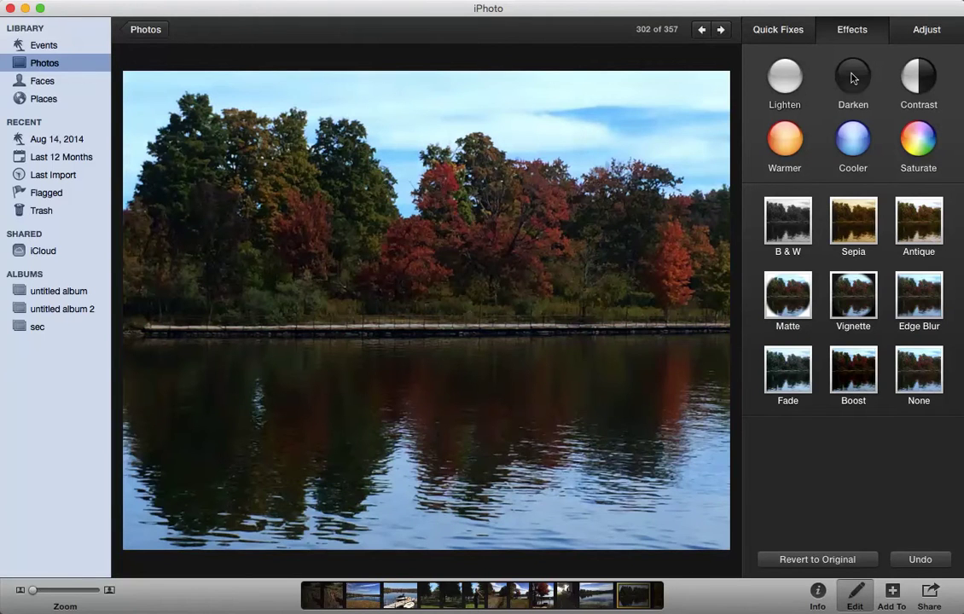
left_click(792, 79)
left_click(793, 79)
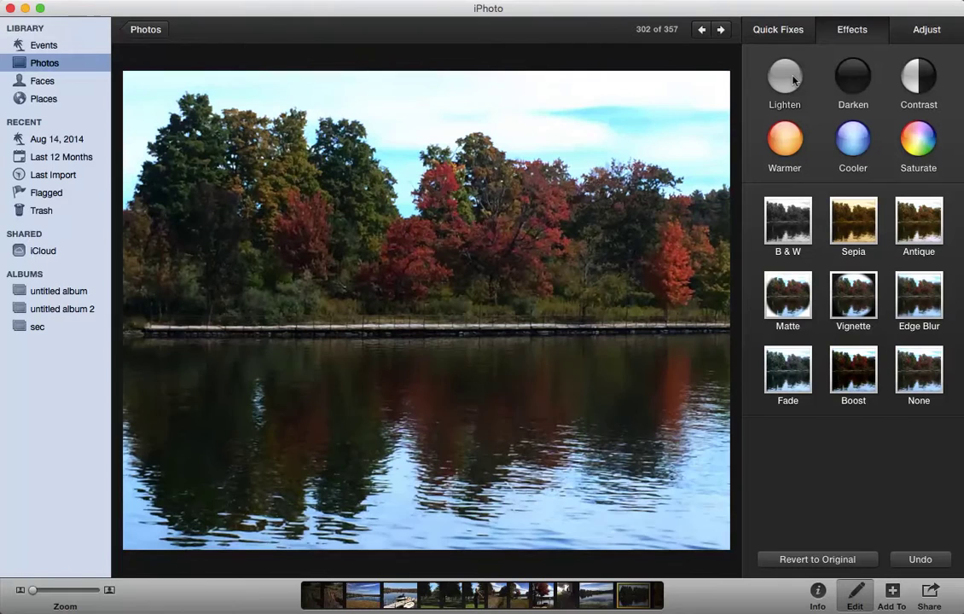
left_click(792, 79)
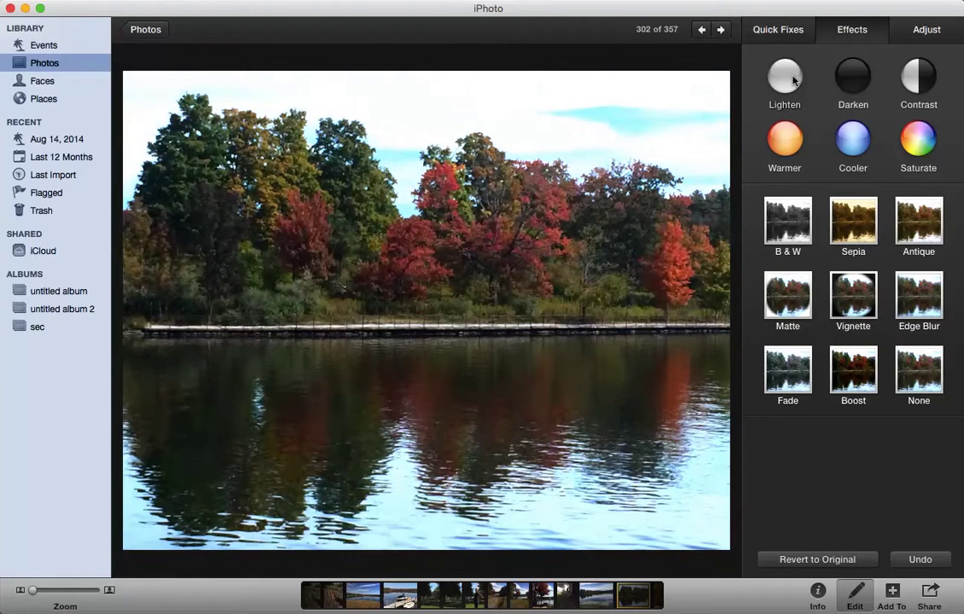
Add Contrast, Saturate and Warmer, reaching contrast 15 and saturation 77.
left_click(917, 82)
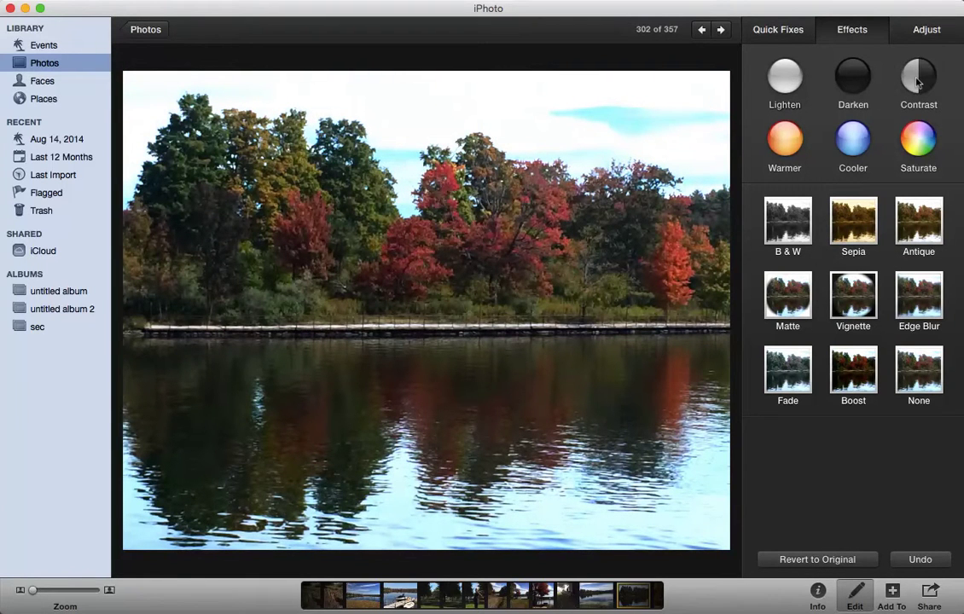
left_click(914, 147)
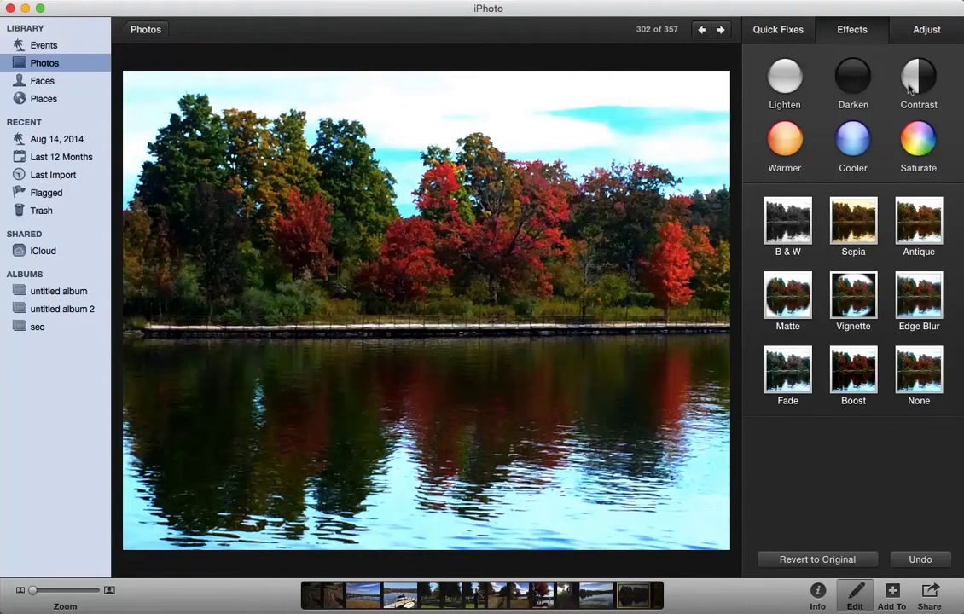
left_click(779, 143)
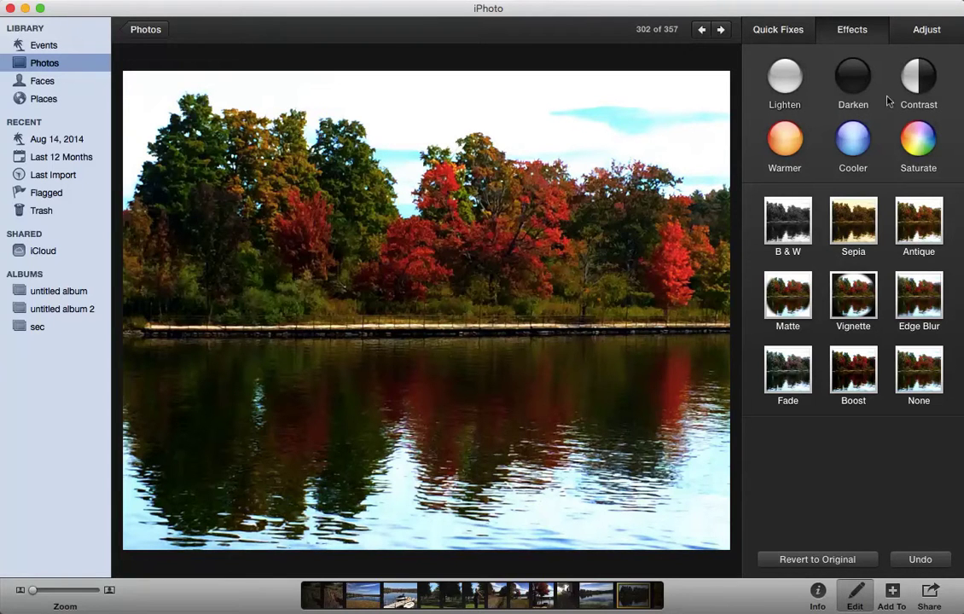
left_click(929, 29)
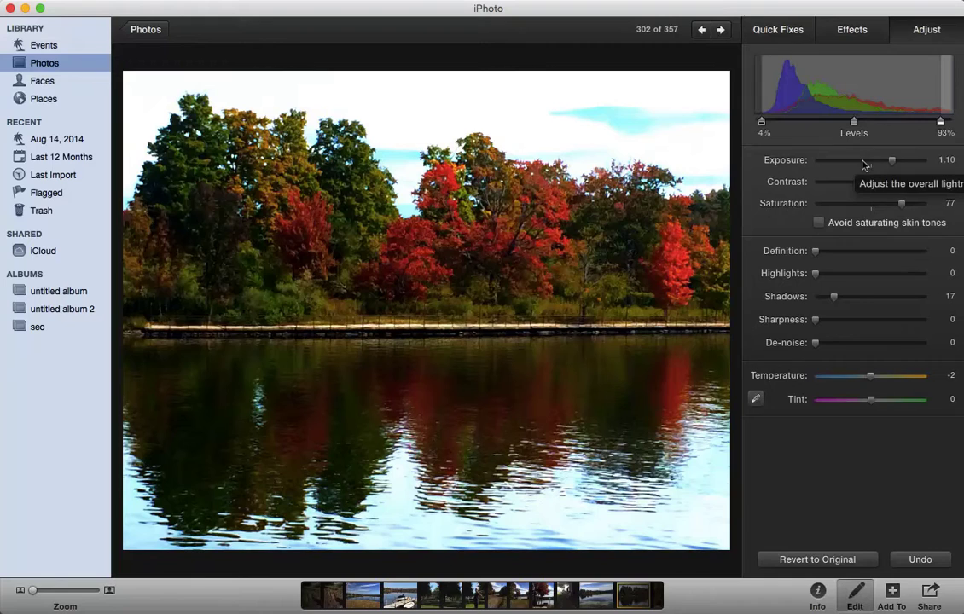
Set exposure to 1.00, contrast to 9 and saturation to 98 in the Adjust pane.
left_click_drag(892, 161, 913, 167)
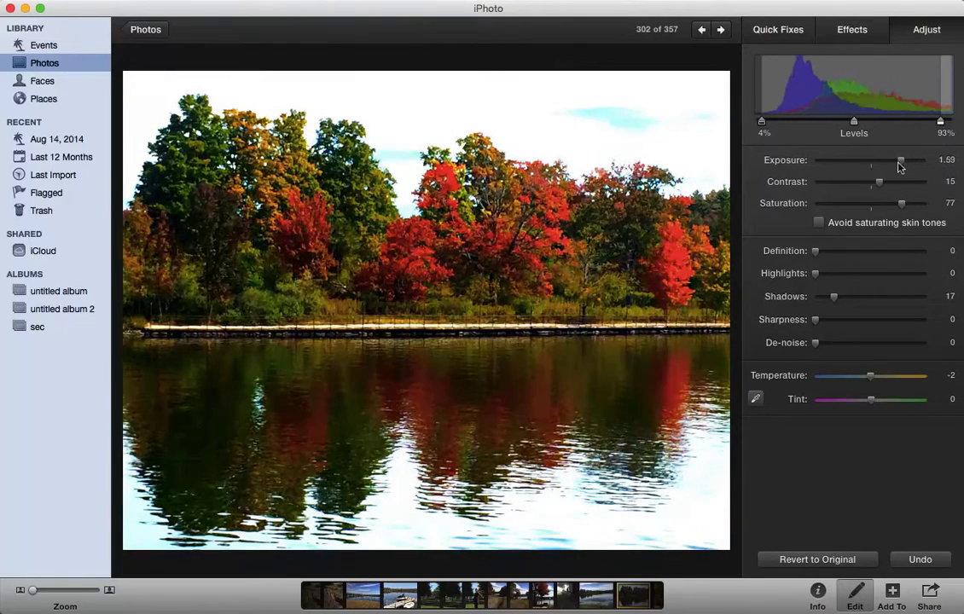
left_click_drag(899, 166, 923, 206)
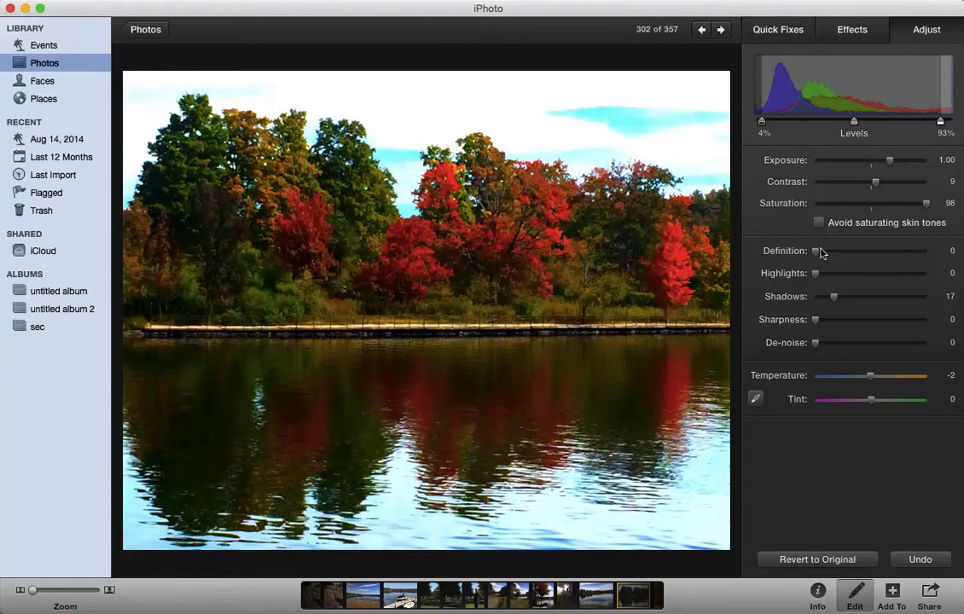
Set definition 16, shadows 9, sharpness 25 and cool the temperature toward -40.
left_click_drag(816, 251, 830, 286)
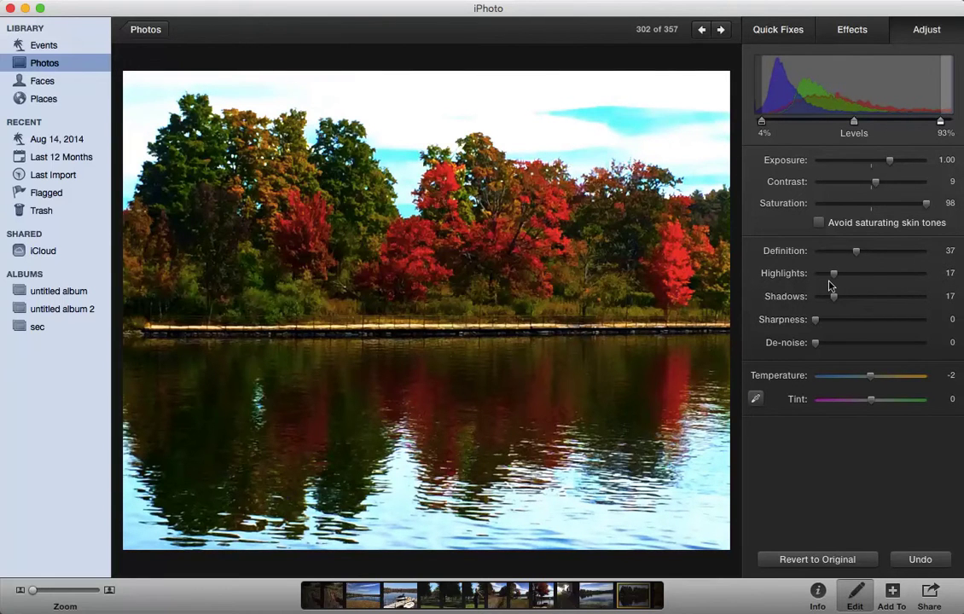
left_click_drag(855, 251, 830, 253)
mouse_move(830, 299)
left_mouse_down()
mouse_move(853, 302)
mouse_move(820, 303)
left_mouse_up()
left_click_drag(815, 320, 800, 347)
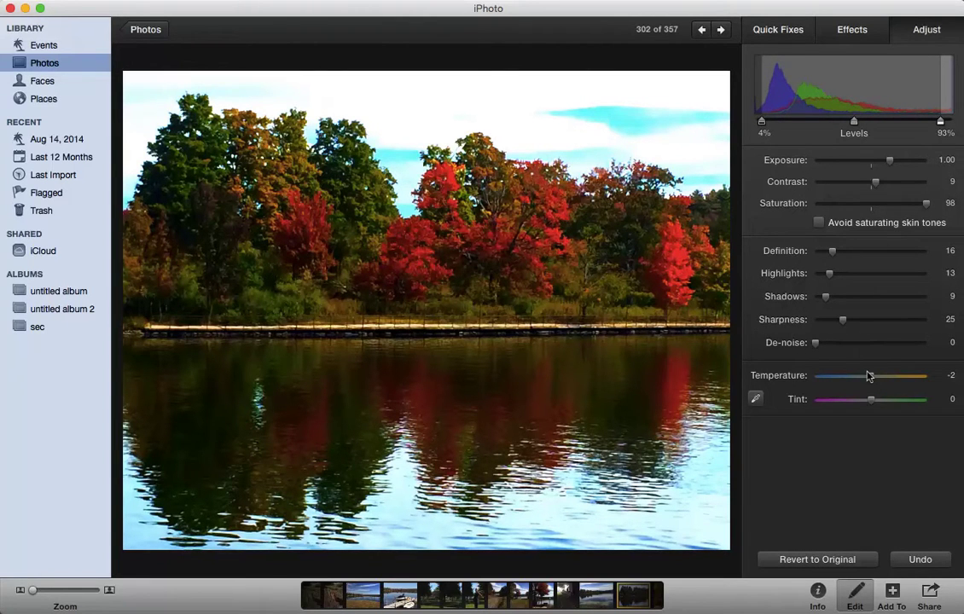
mouse_move(869, 376)
left_mouse_down()
mouse_move(847, 377)
mouse_move(884, 381)
mouse_move(863, 380)
mouse_move(868, 400)
mouse_move(842, 403)
mouse_move(862, 400)
mouse_move(853, 377)
left_mouse_up()
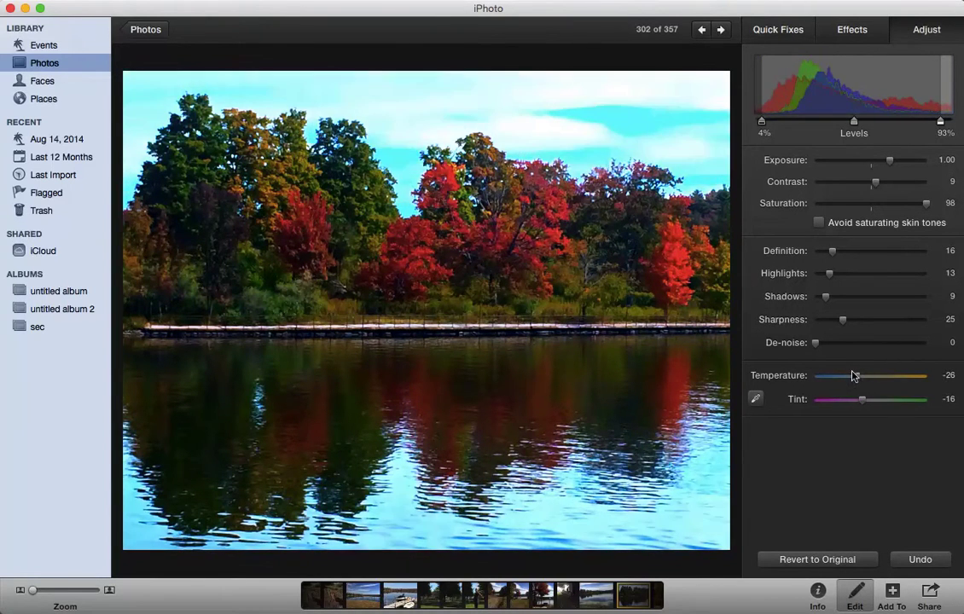
Undo the last temperature change, leaving temperature -12 and tint -16.
left_click(917, 559)
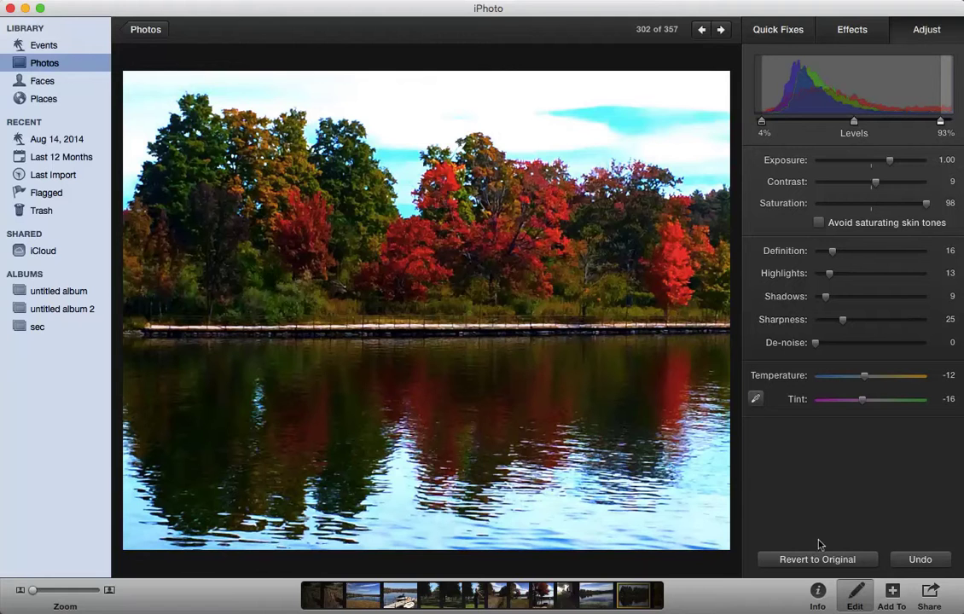
Revert the lake photo to its original, discarding the crop, straightening and all adjustments.
left_click(813, 561)
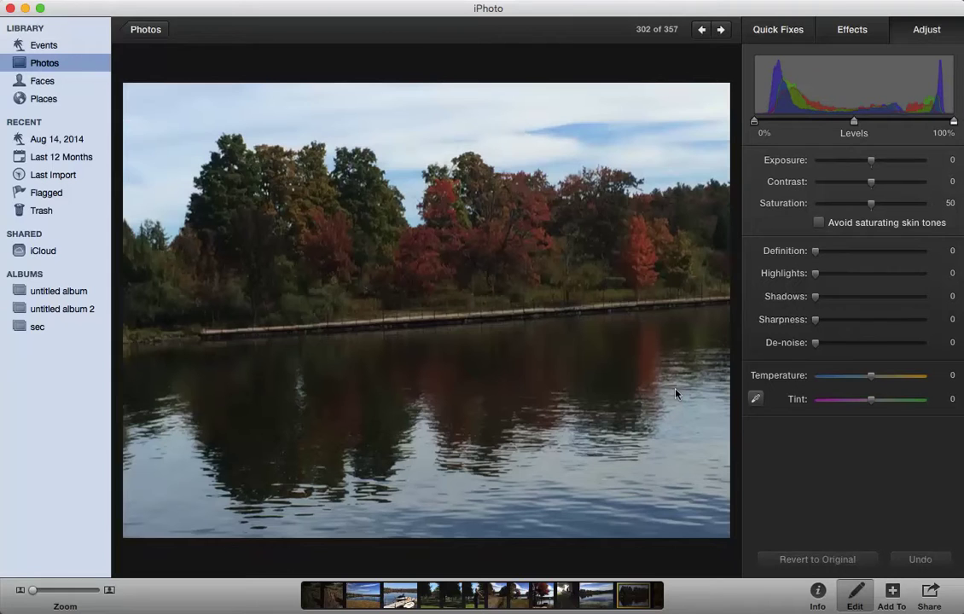
left_click(85, 0)
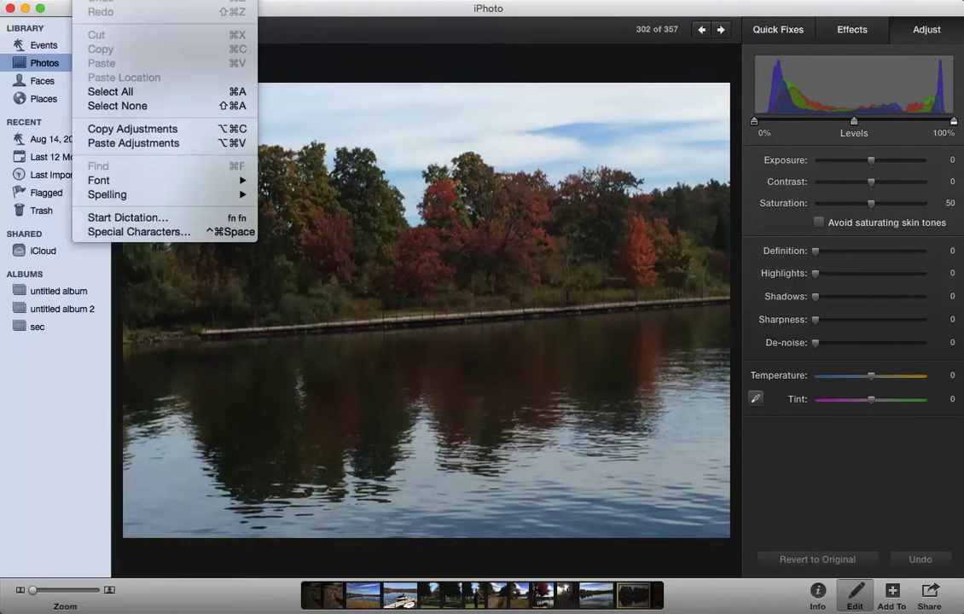
key("Escape")
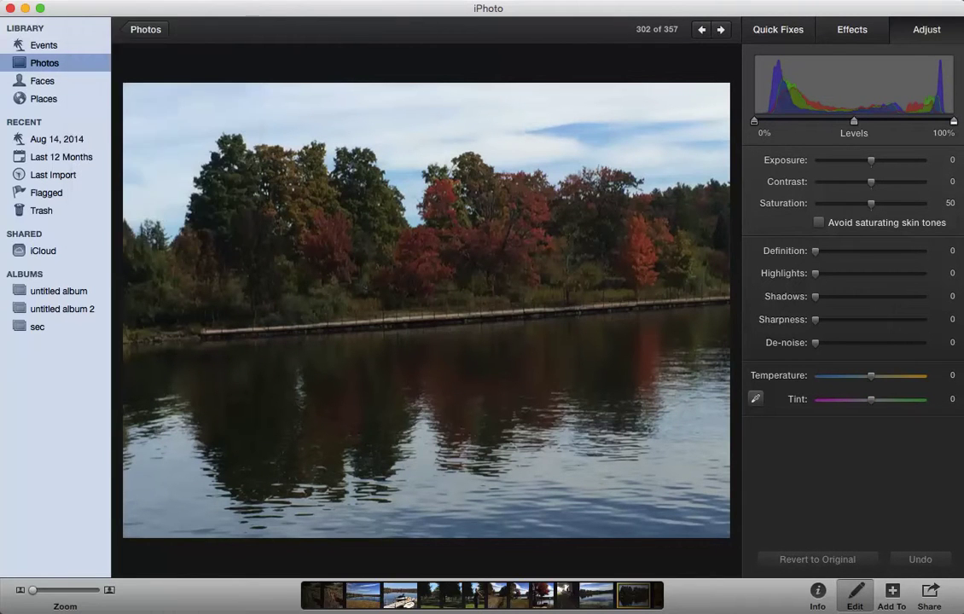
left_click(786, 34)
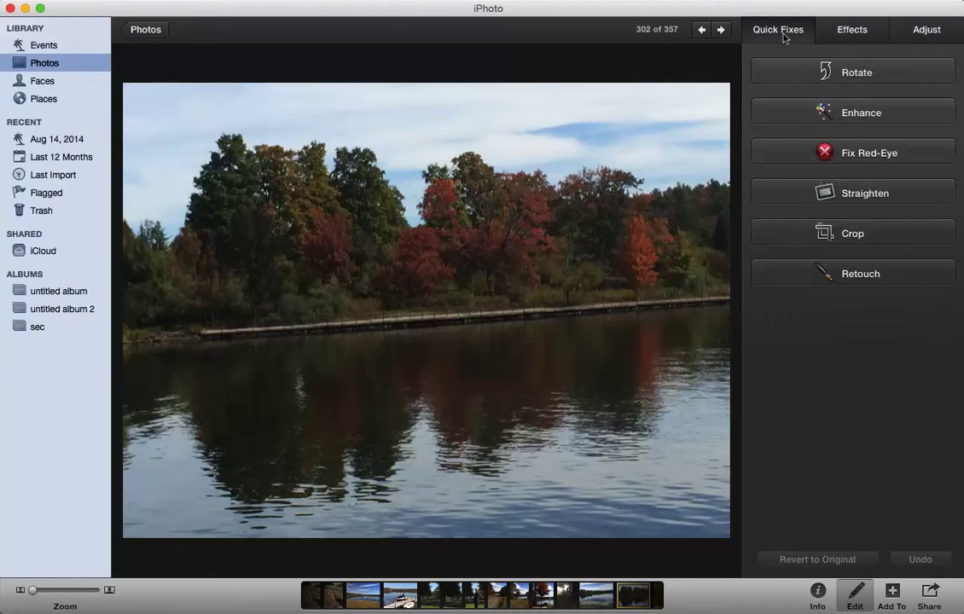
Auto-enhance the lake photo, apply Saturate, Cooler and Lighten twice, then raise exposure to 1.22.
left_click(851, 115)
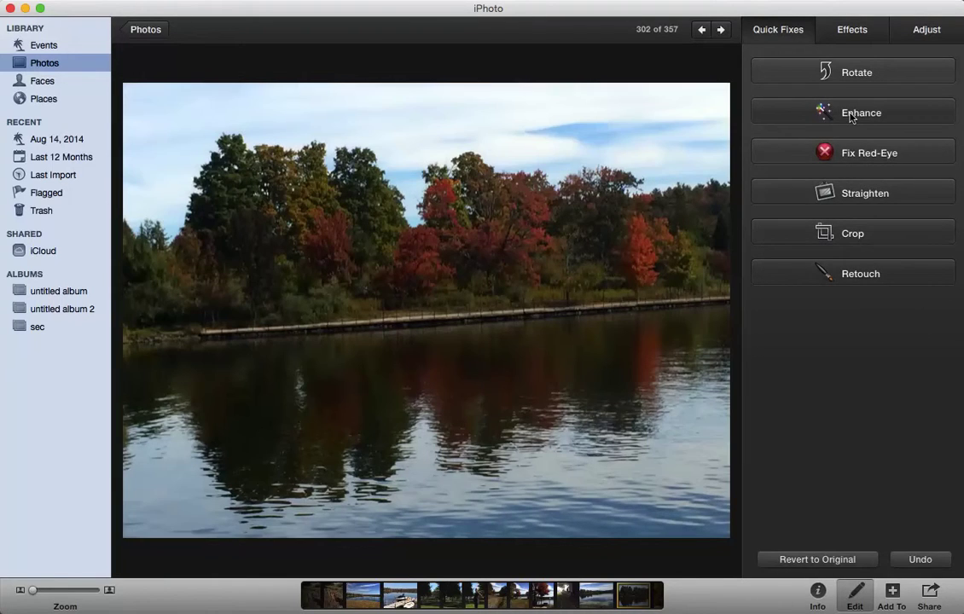
left_click(841, 29)
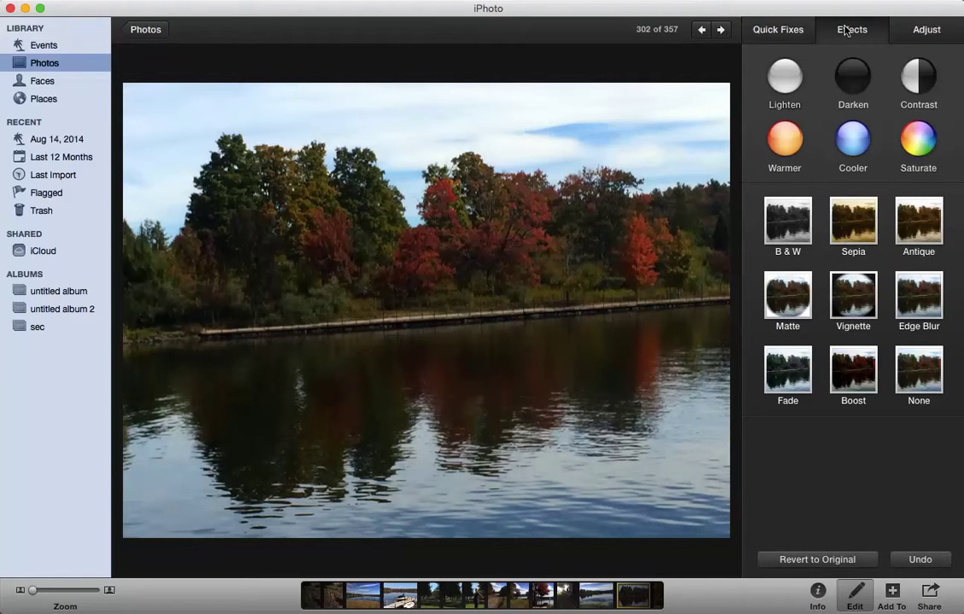
left_click(917, 147)
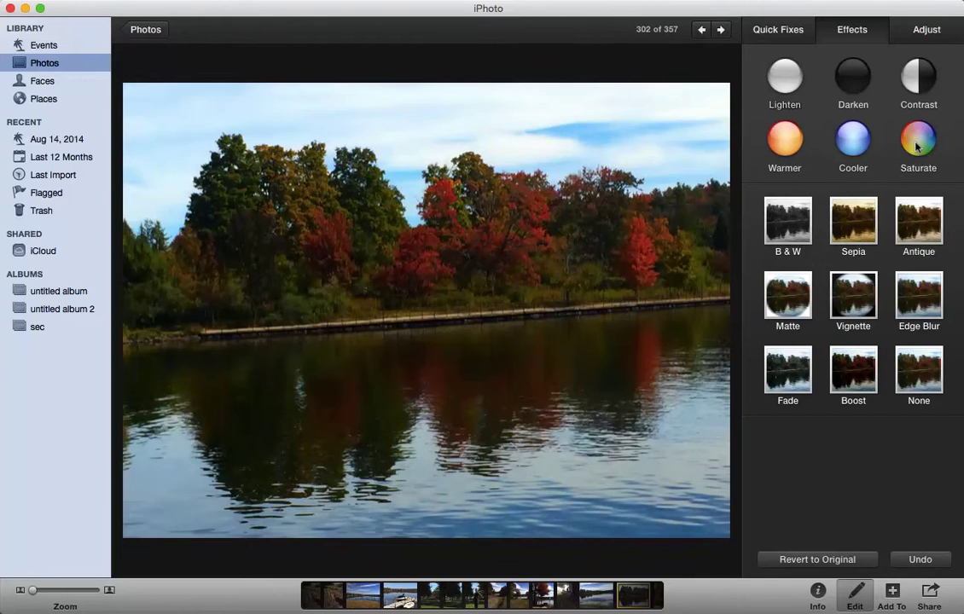
left_click(849, 142)
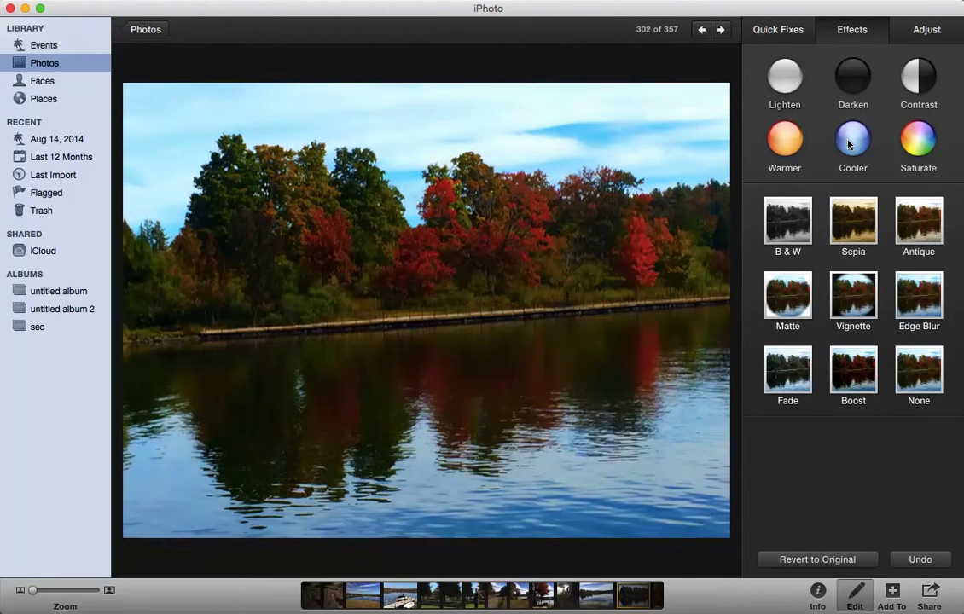
left_click(785, 78)
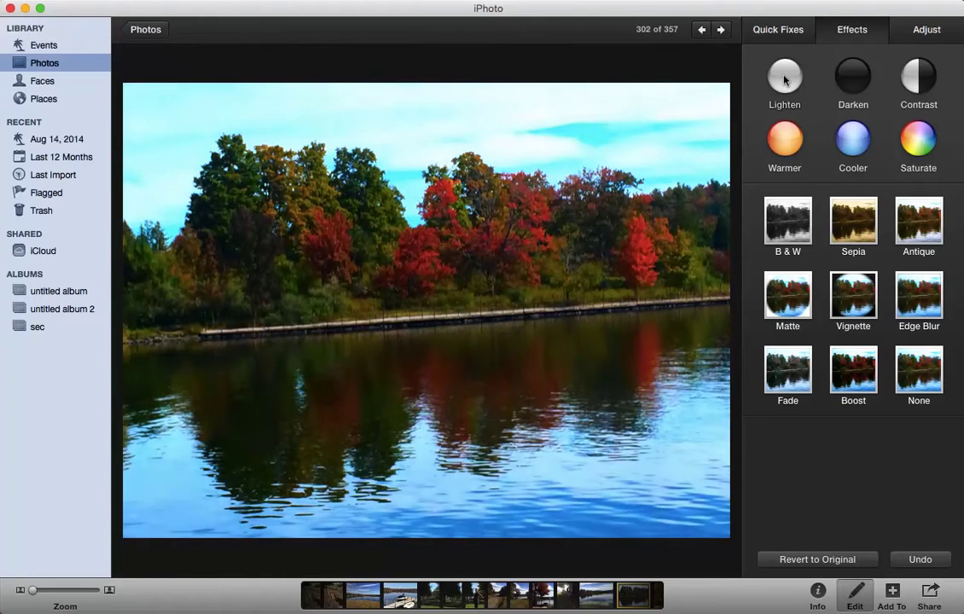
left_click(785, 79)
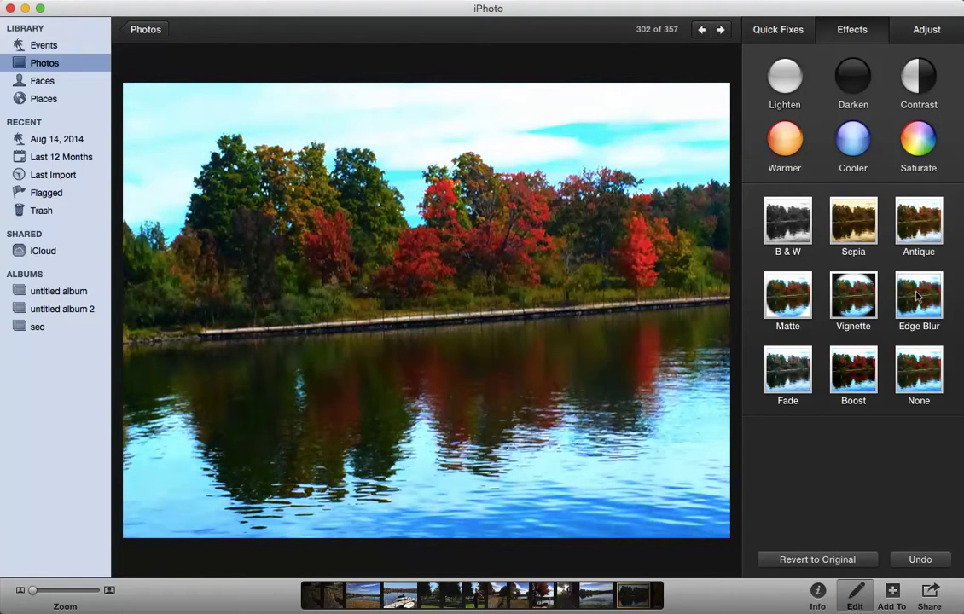
left_click(925, 31)
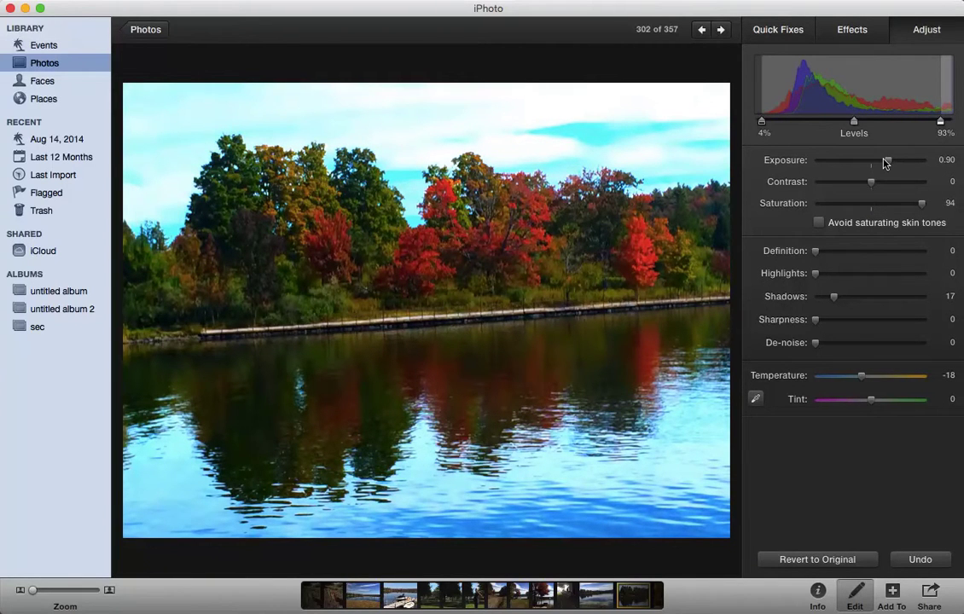
left_click_drag(885, 163, 891, 163)
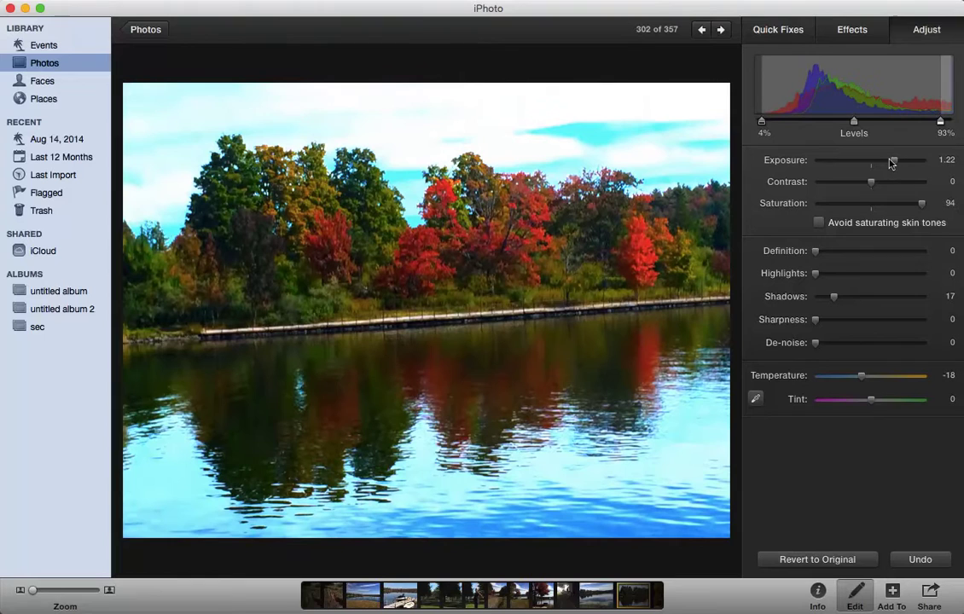
Go back to the Photos grid and view the edited lake photo full size.
left_click(146, 29)
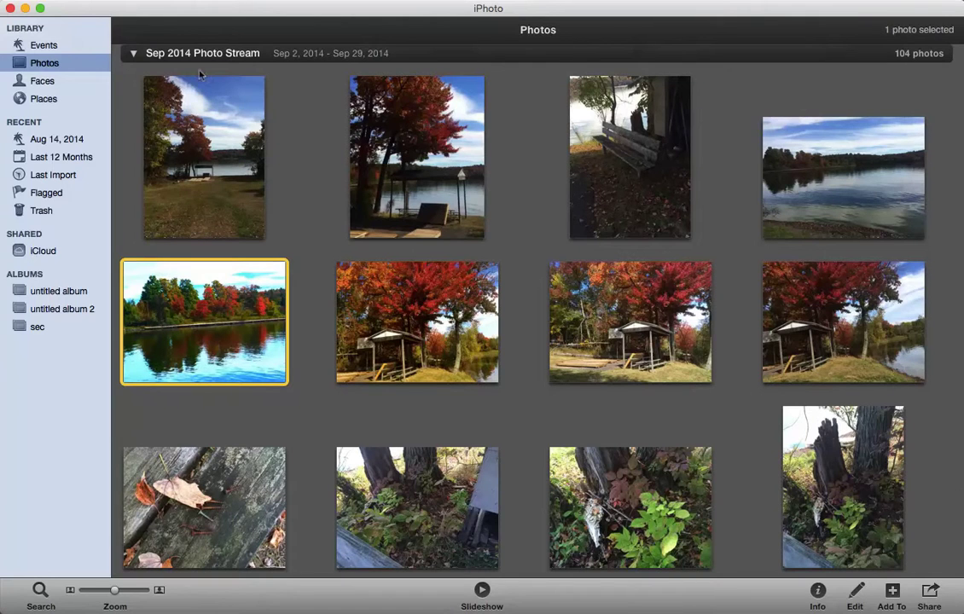
double_click(240, 325)
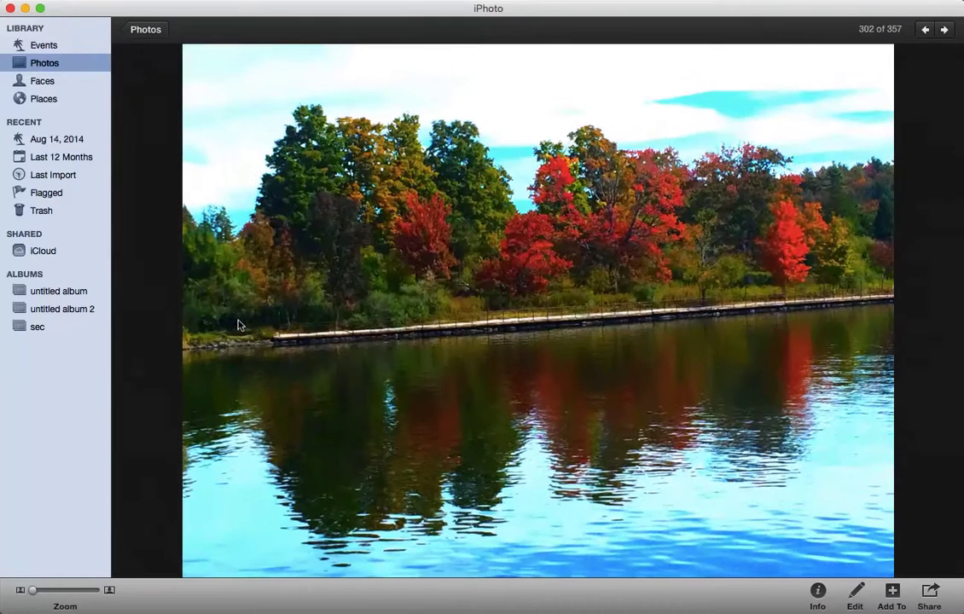